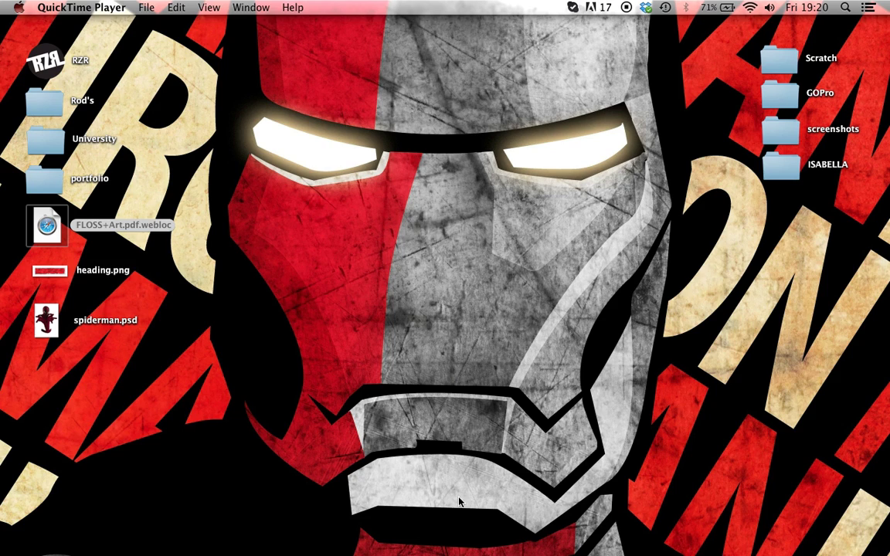
Restore the minimized Untitled1.sfd font view and move it toward the top-left.
mouse_move(459, 545)
mouse_move(635, 545)
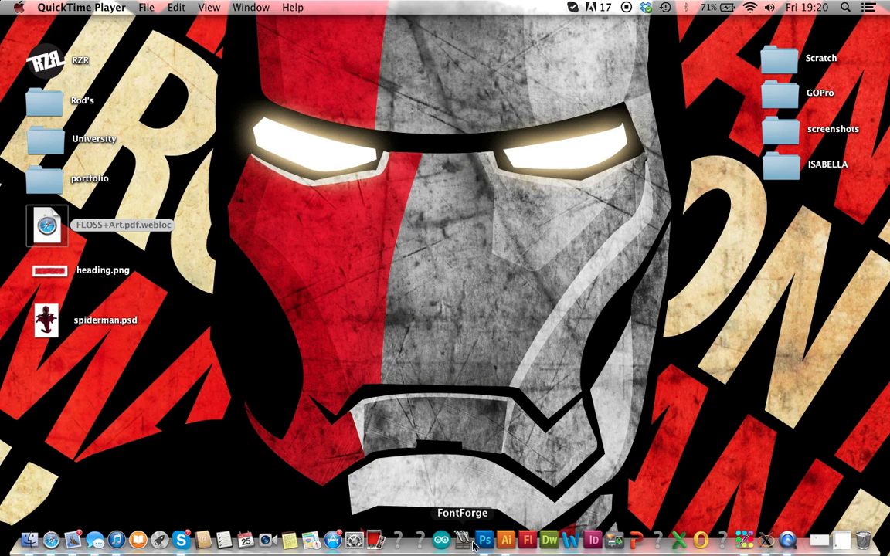
click(819, 543)
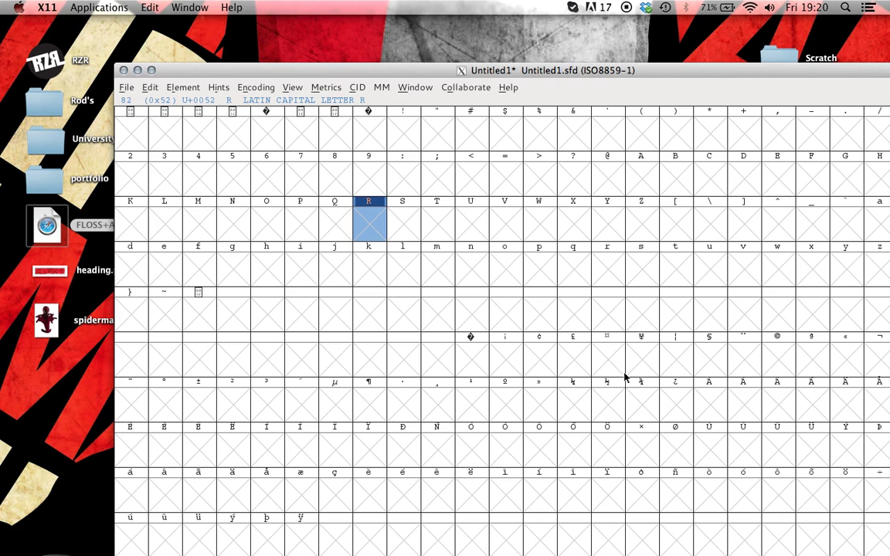
drag(534, 71, 433, 41)
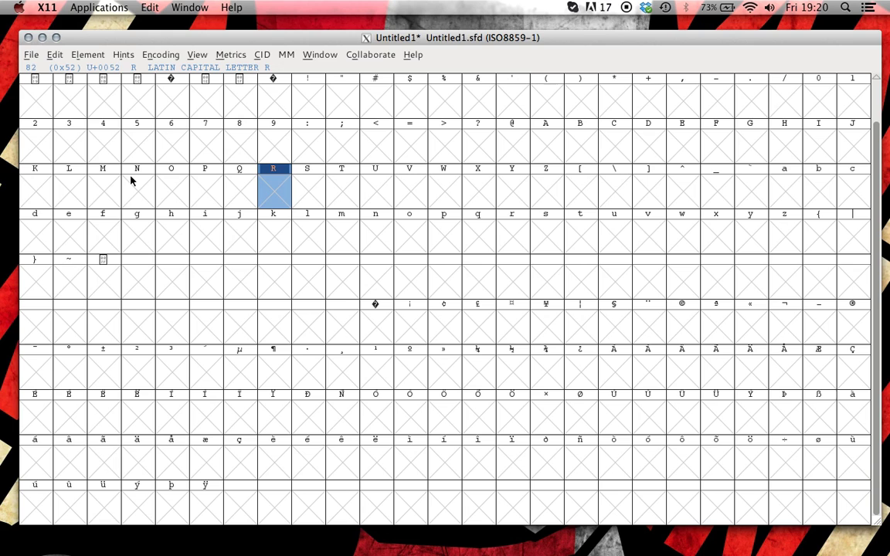
Open and close the R glyph, then move the grid selection to the equals sign.
double_click(272, 194)
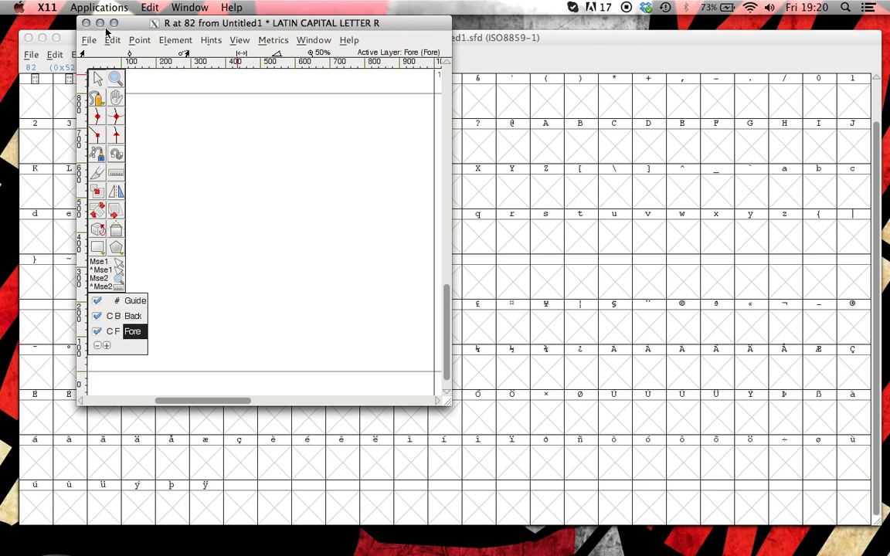
click(86, 23)
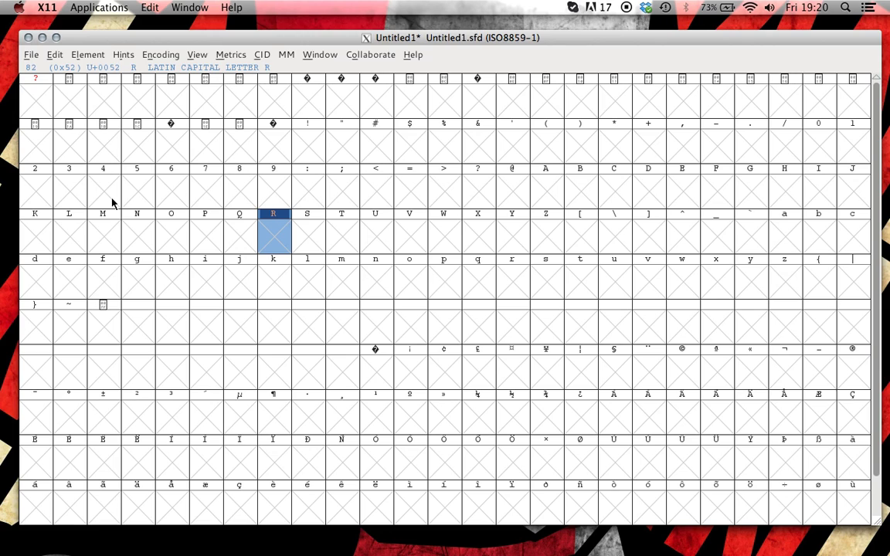
key(equal)
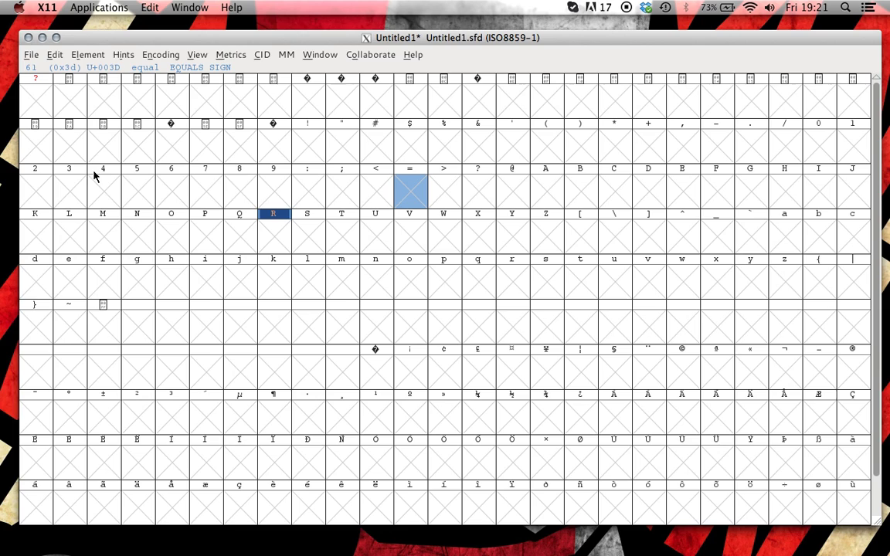
scroll(513, 401, down, 1)
scroll(515, 402, up, 1)
Open capital R in an enlarged editing window and select the point-placing tool.
double_click(274, 234)
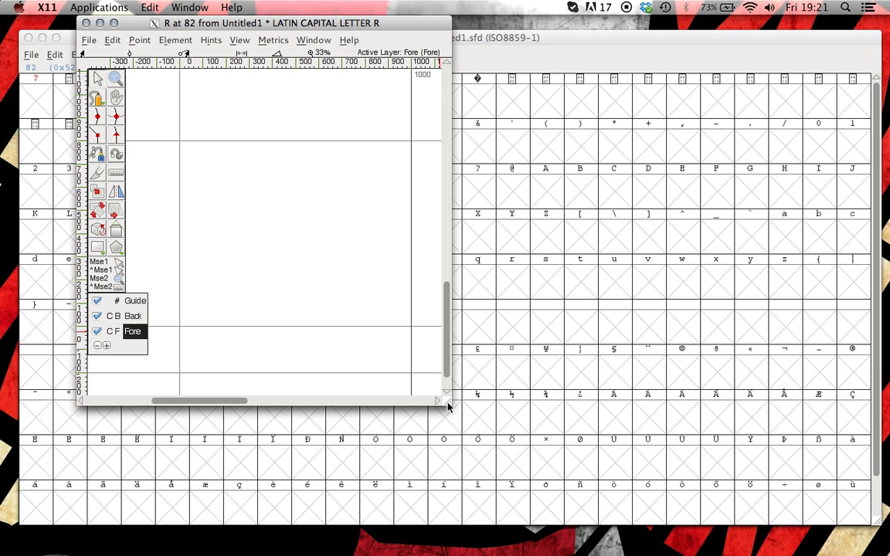
drag(448, 407, 742, 483)
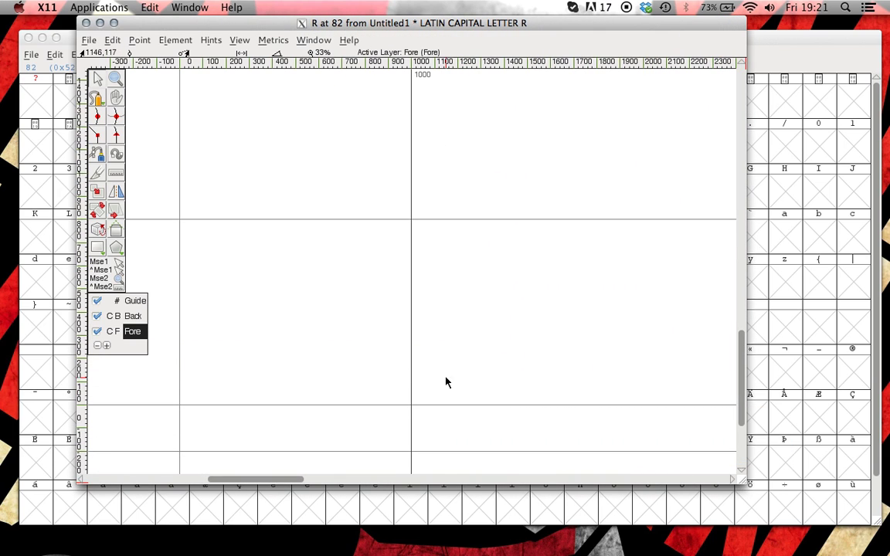
scroll(457, 265, left, 5)
scroll(457, 265, down, 3)
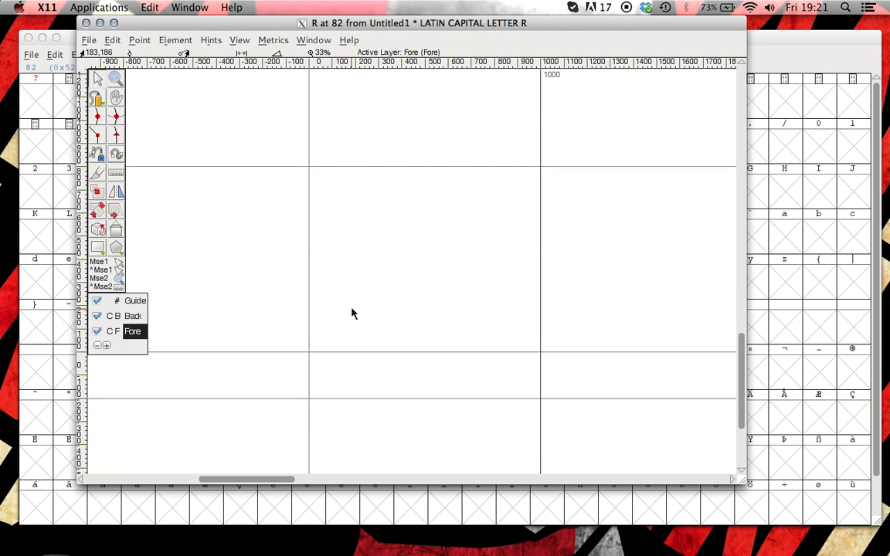
click(97, 137)
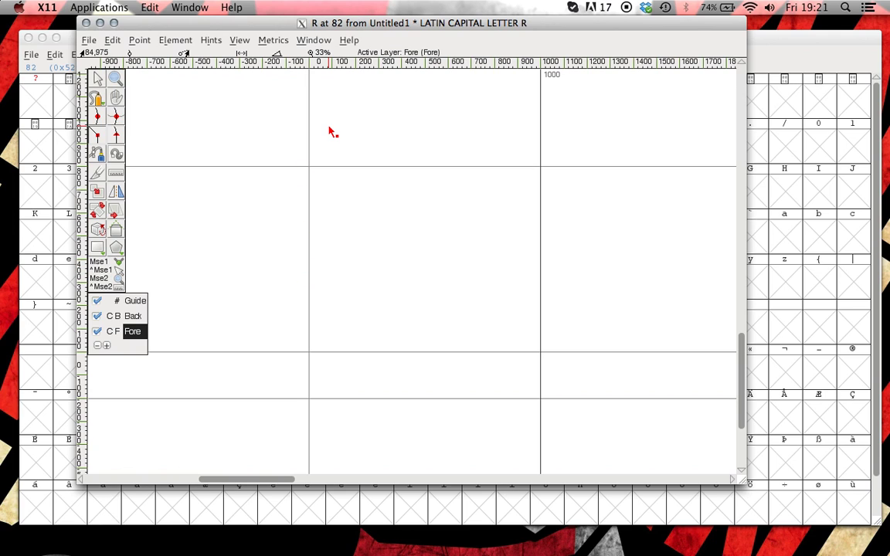
drag(386, 24, 403, 25)
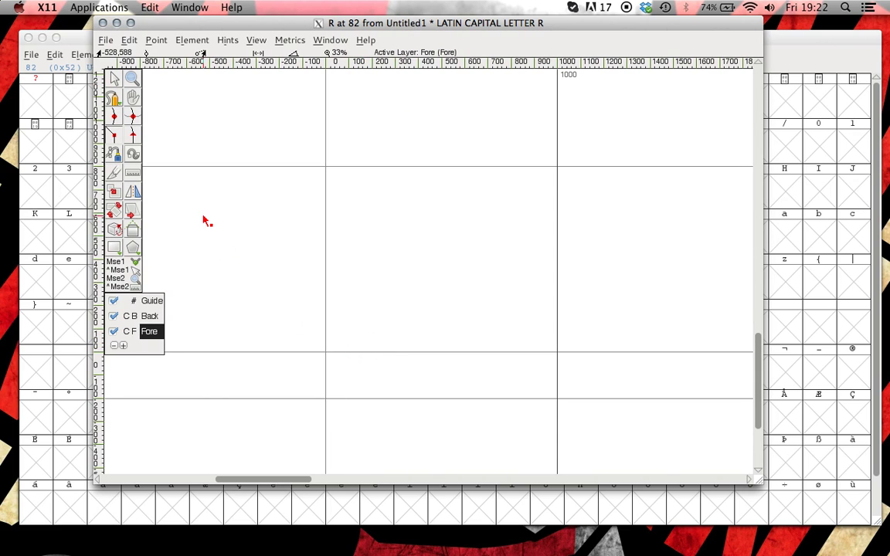
Choose corner points and draw the R's stem and the outer edge of its bowl.
click(110, 139)
click(116, 137)
click(133, 137)
click(110, 130)
click(355, 353)
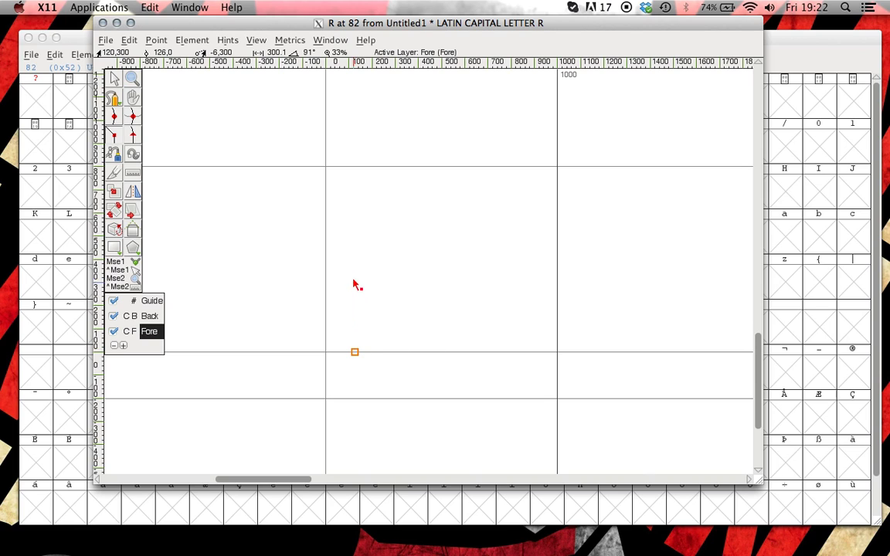
click(354, 198)
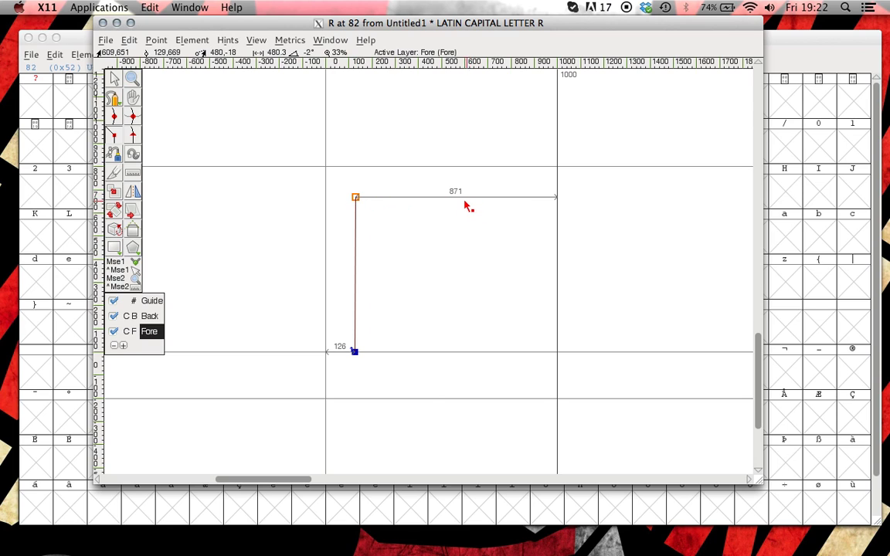
click(409, 197)
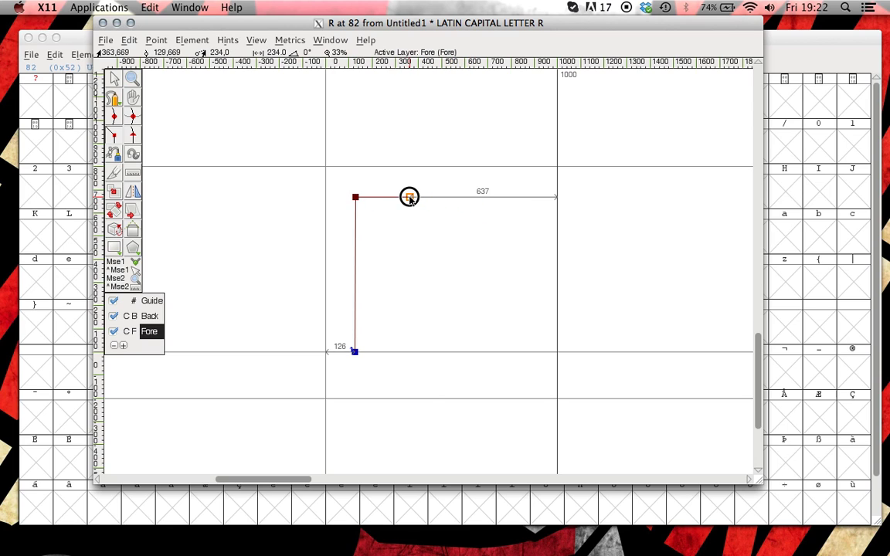
click(454, 216)
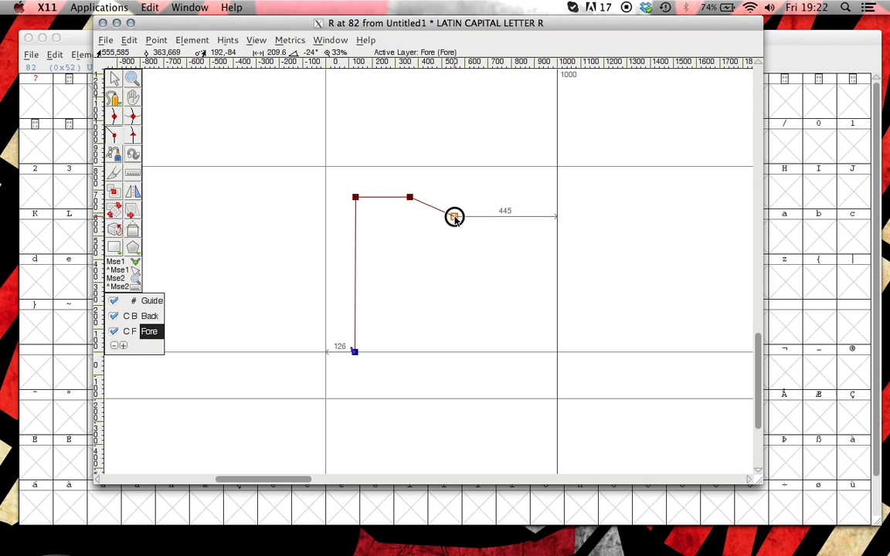
click(454, 263)
click(431, 289)
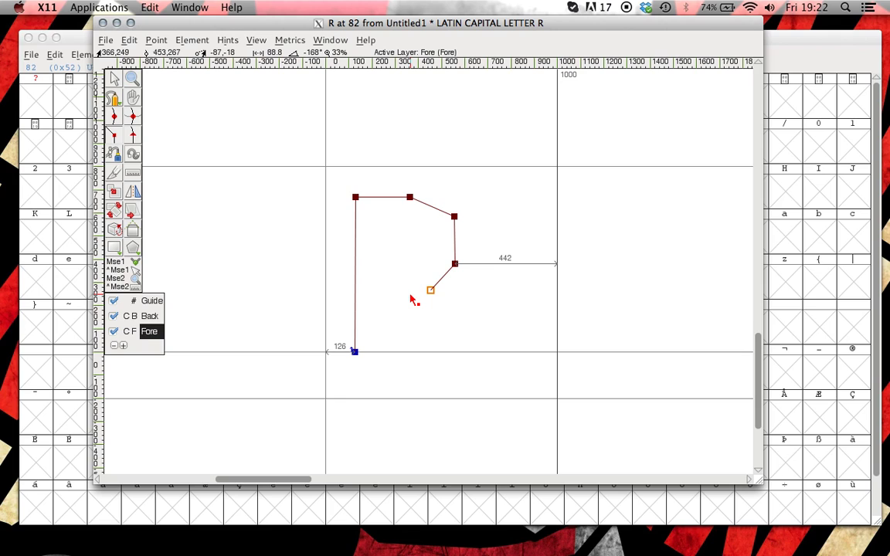
Add the leg and foot points and close the outer R outline at its start.
click(410, 293)
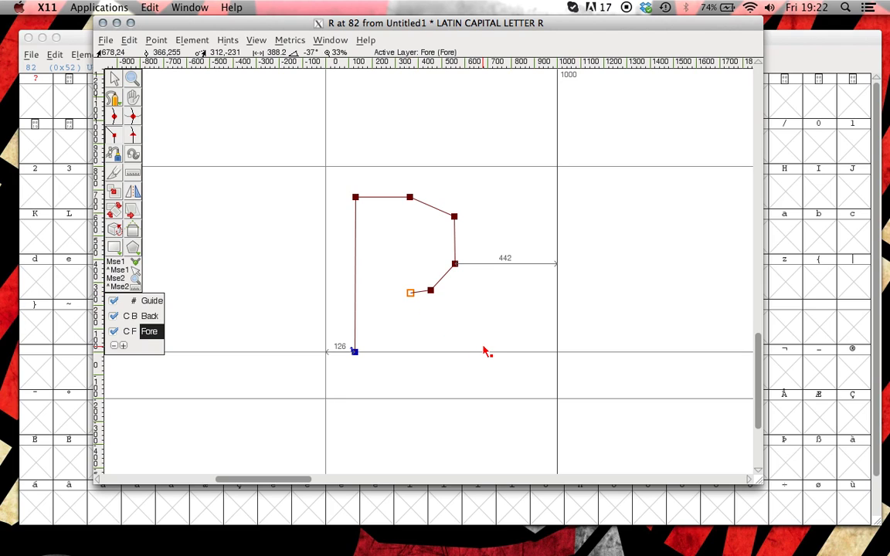
click(455, 352)
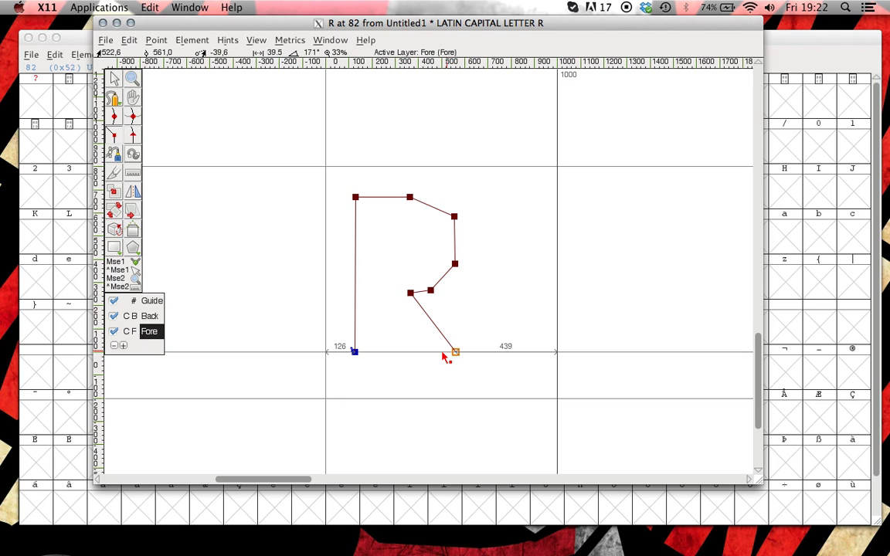
click(412, 352)
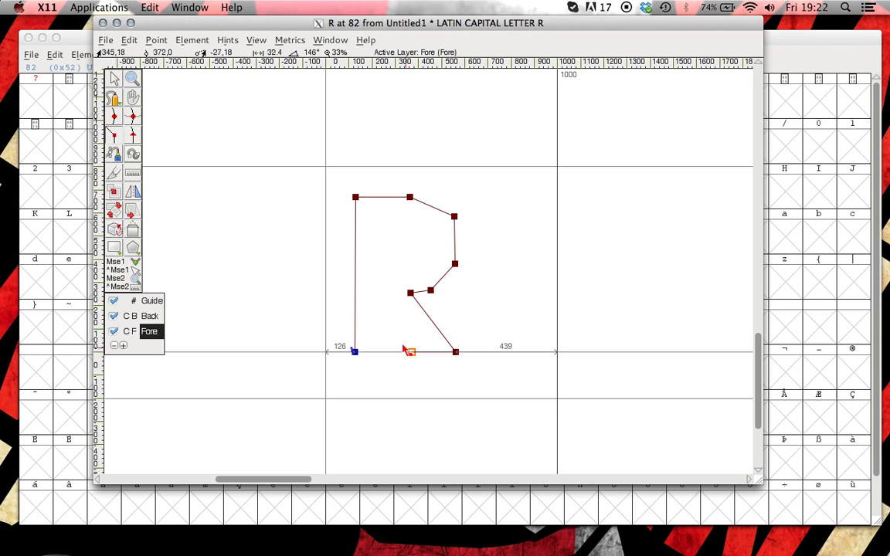
click(384, 301)
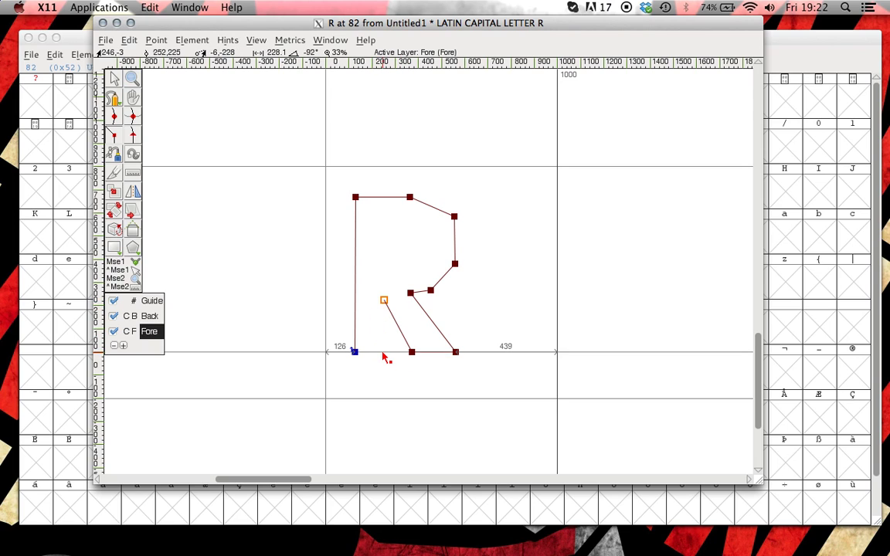
click(383, 353)
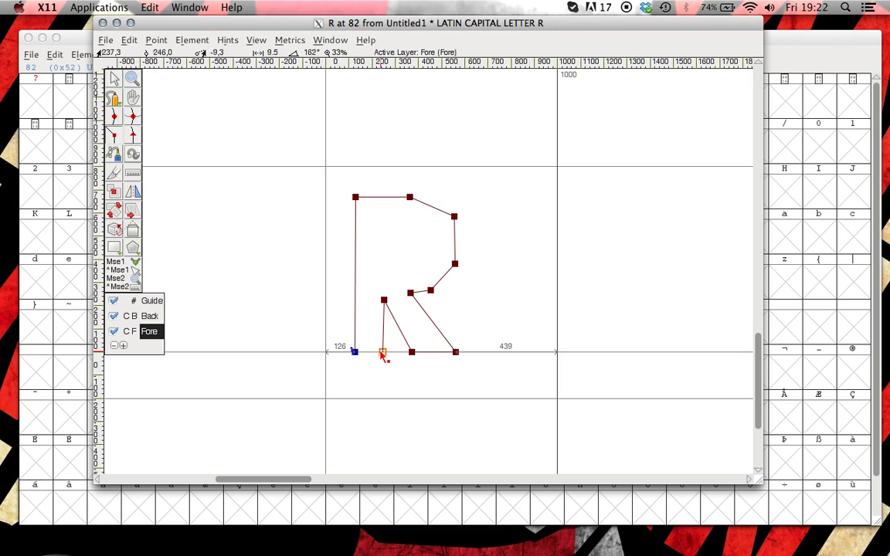
click(354, 351)
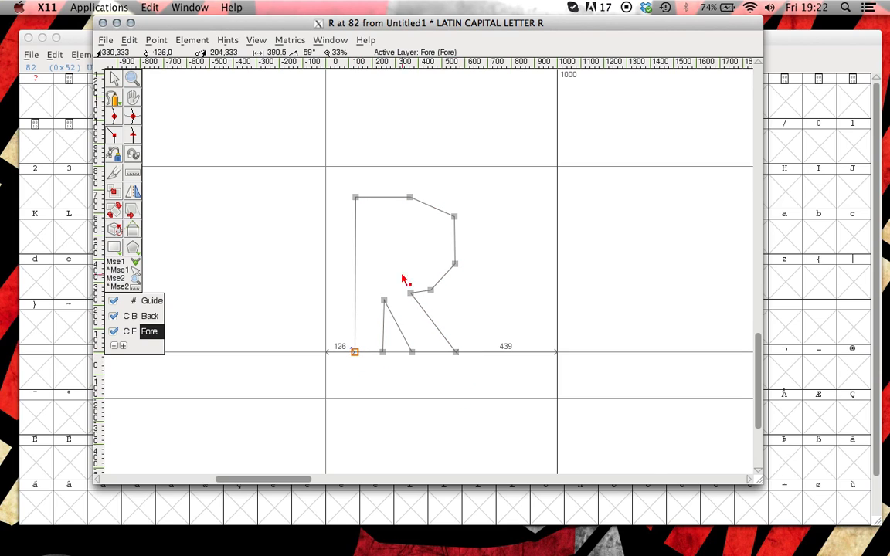
Draw the closed inner counter contour forming the hole of the R's bowl.
click(380, 222)
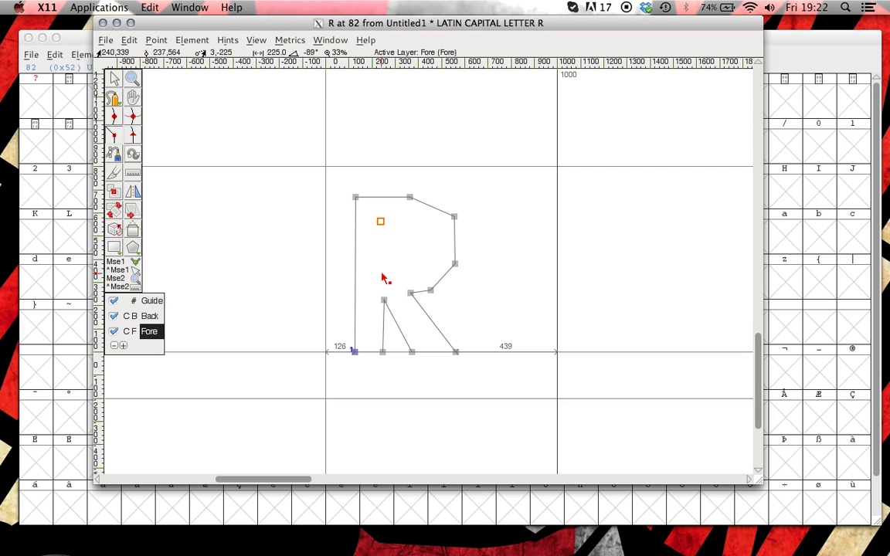
click(380, 273)
click(406, 272)
click(433, 257)
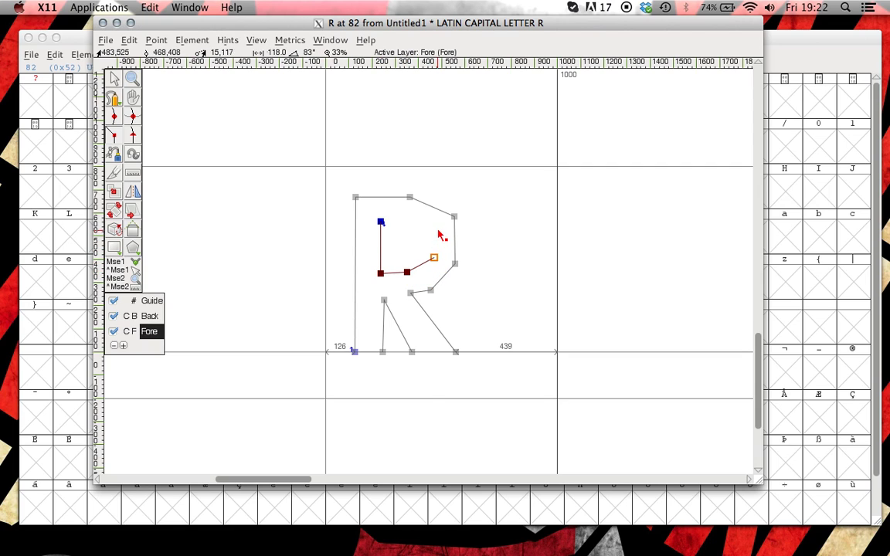
click(437, 228)
click(414, 214)
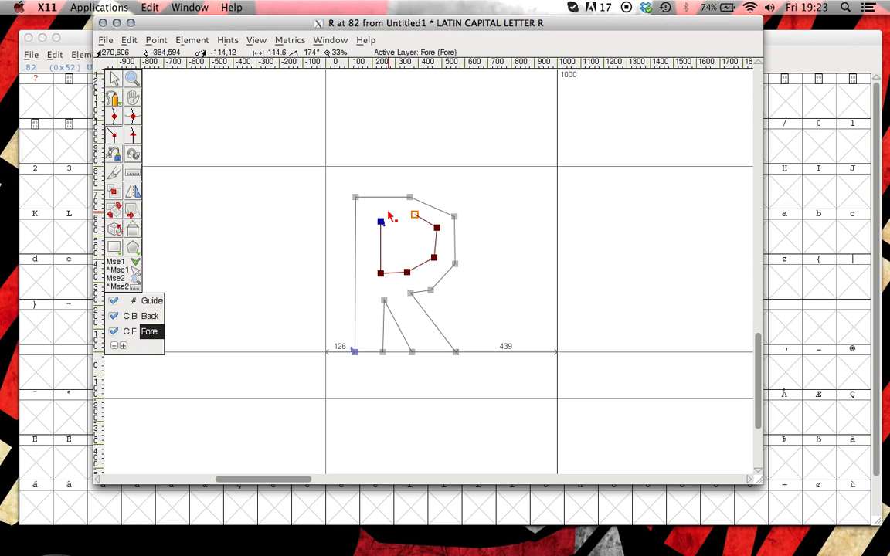
click(377, 214)
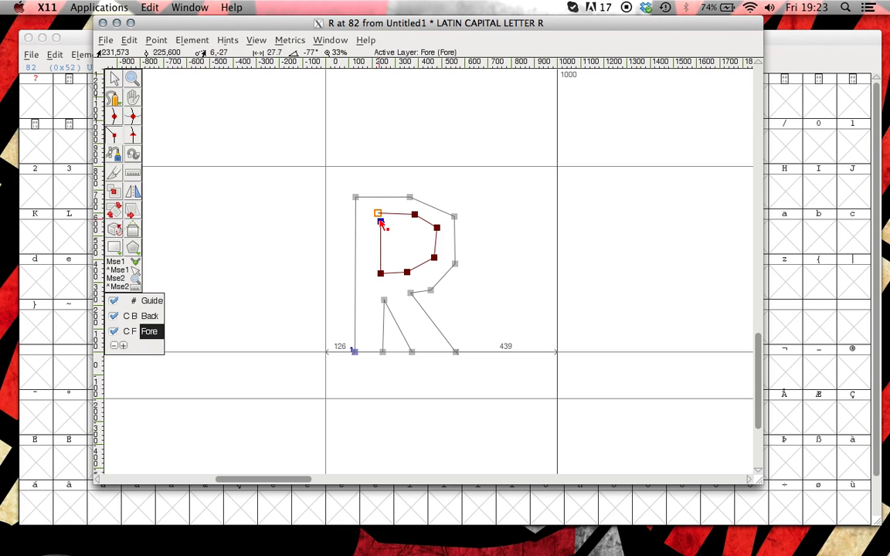
click(380, 221)
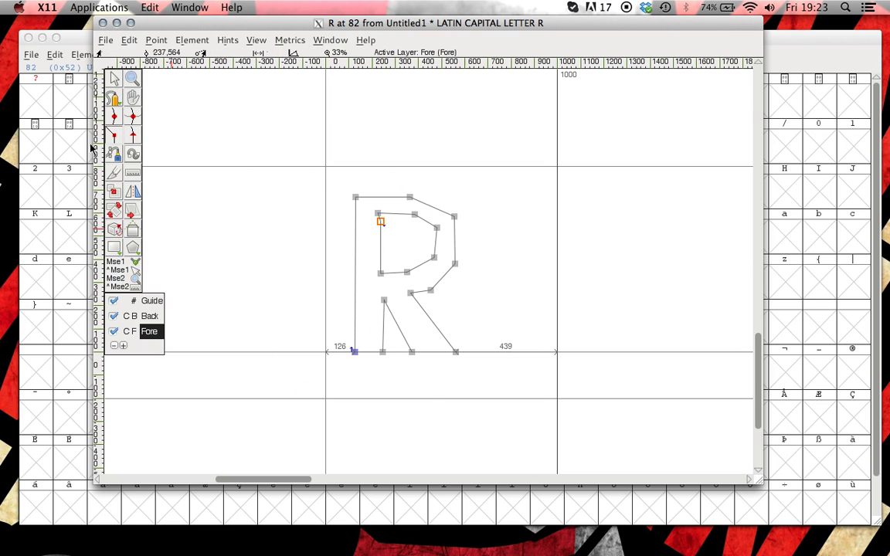
With the pointer tool, drag the counter's top, lower-right and top-right points to reshape the bowl.
click(114, 78)
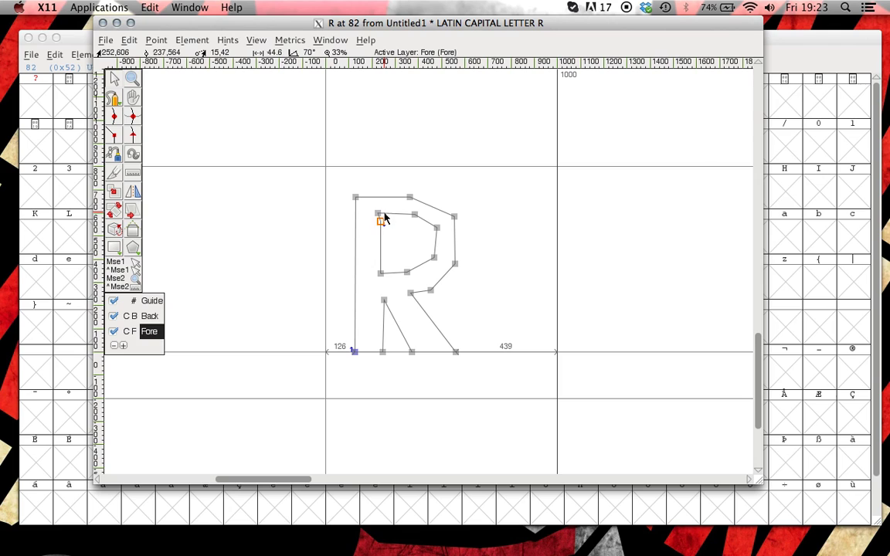
drag(378, 214, 377, 214)
drag(377, 214, 378, 237)
click(380, 222)
click(377, 275)
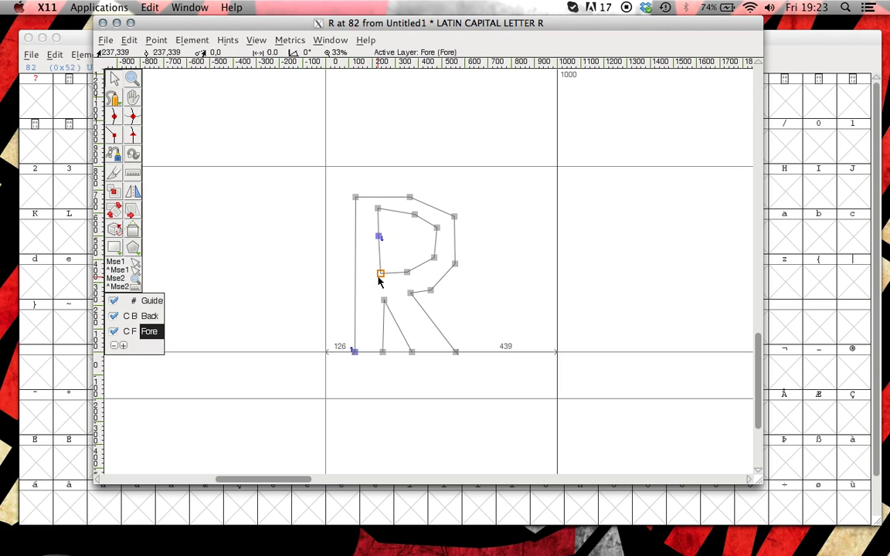
drag(438, 256, 437, 251)
click(438, 227)
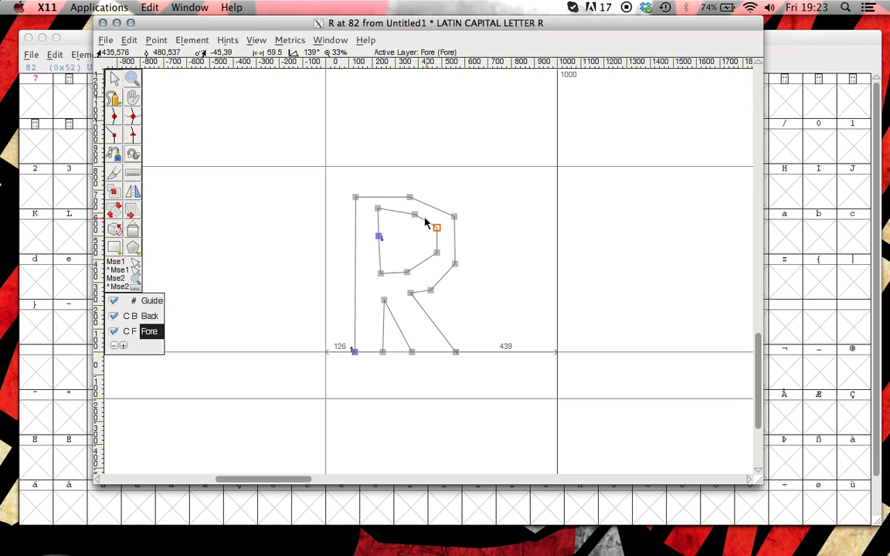
mouse_move(414, 215)
mouse_down()
mouse_move(414, 197)
mouse_move(423, 191)
mouse_up()
Raise the R's top-left corner and nudge the counter's lower-left point.
click(355, 198)
drag(355, 198, 356, 192)
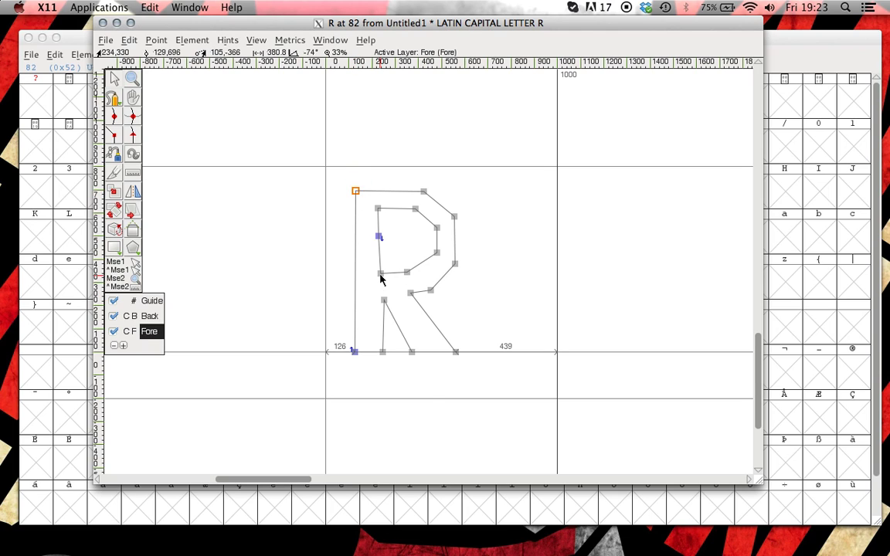
click(380, 274)
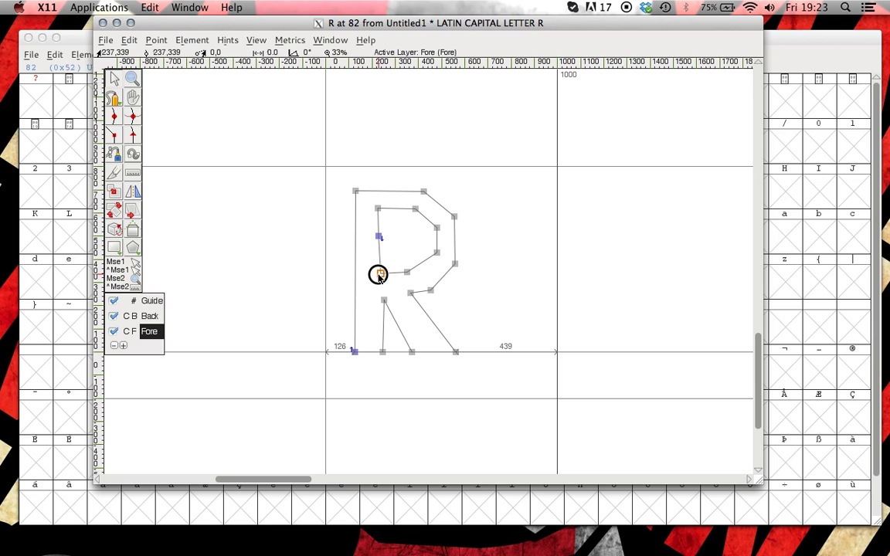
drag(379, 275, 379, 275)
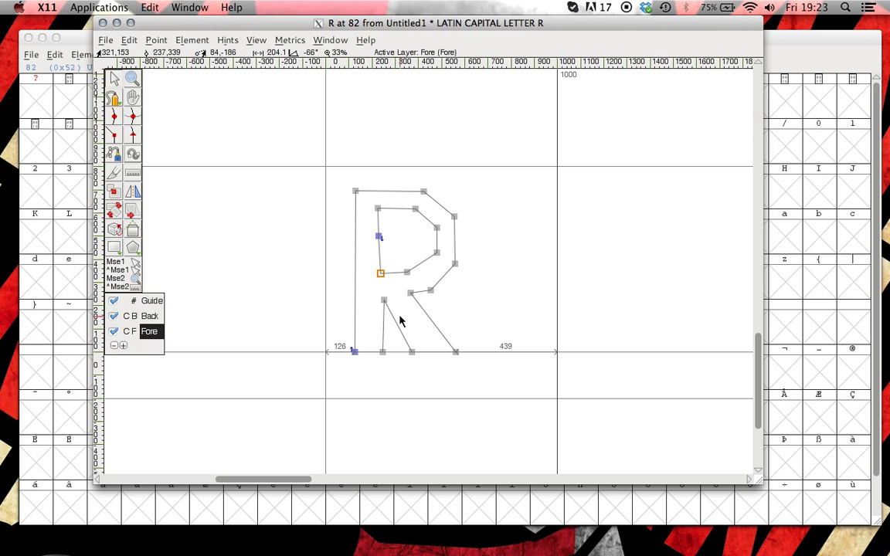
Move the leg's inner baseline point right, lift the leg junction, and shift the counter's upper point left.
click(383, 352)
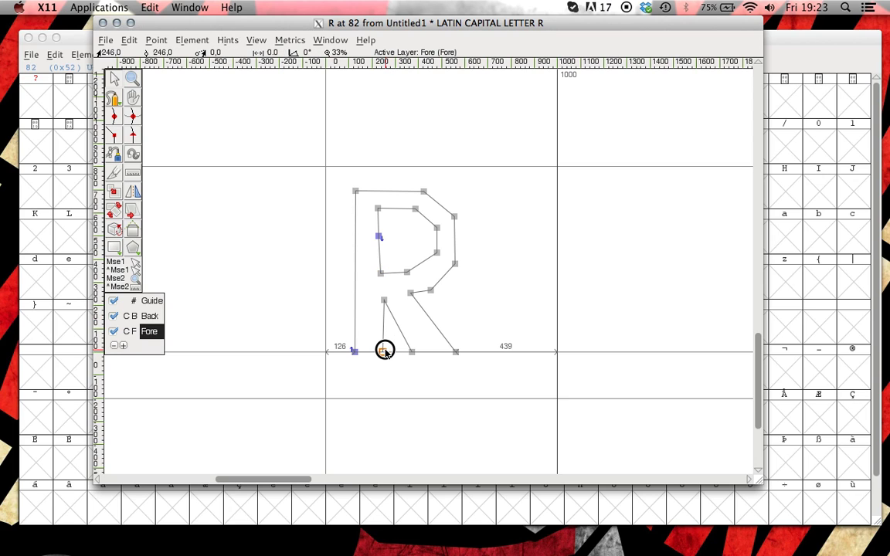
drag(412, 352, 420, 353)
click(456, 352)
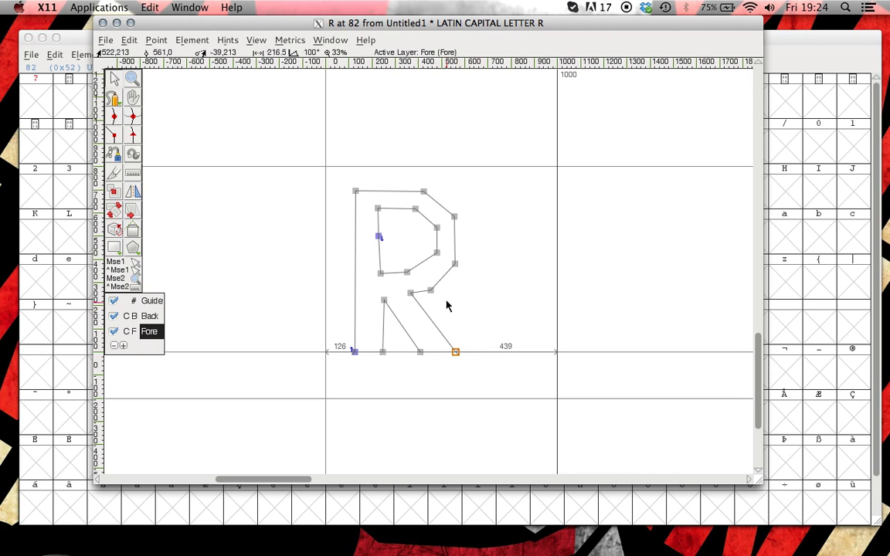
scroll(448, 303, left, 5)
scroll(448, 302, right, 6)
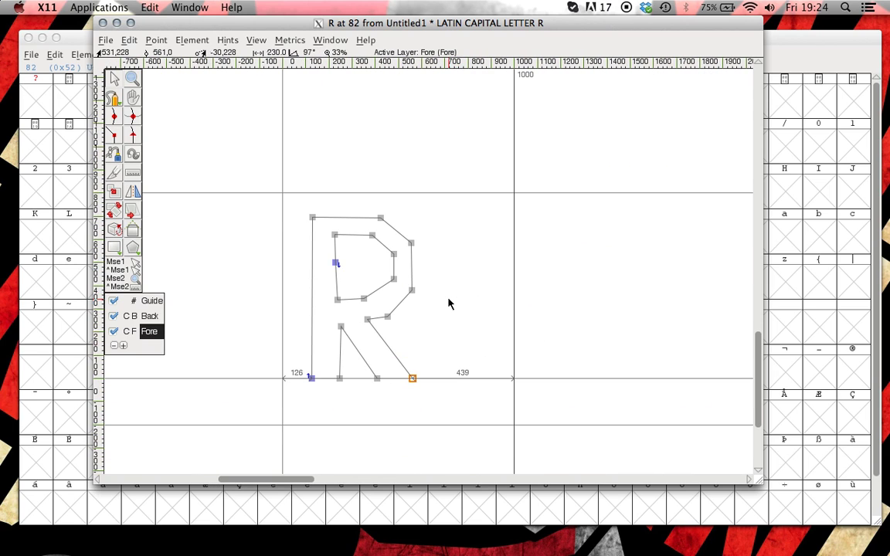
drag(388, 316, 389, 251)
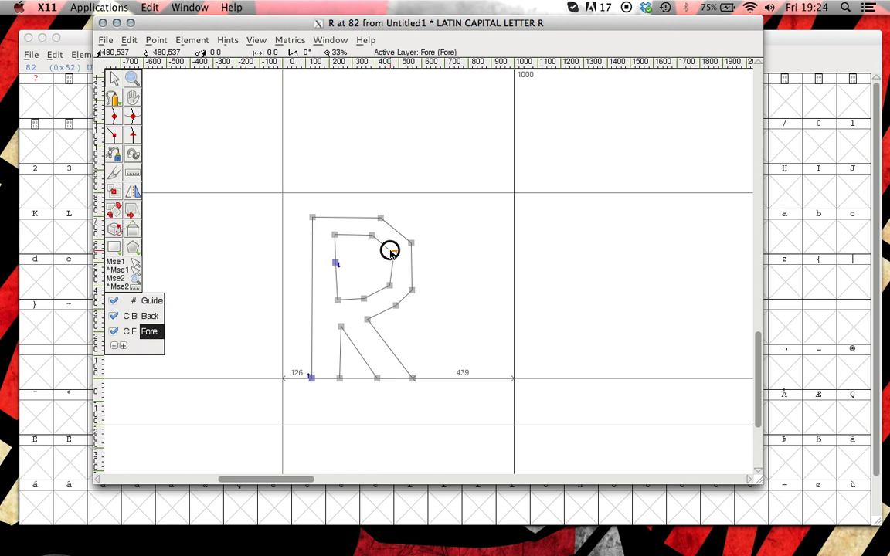
click(372, 235)
drag(372, 236, 371, 235)
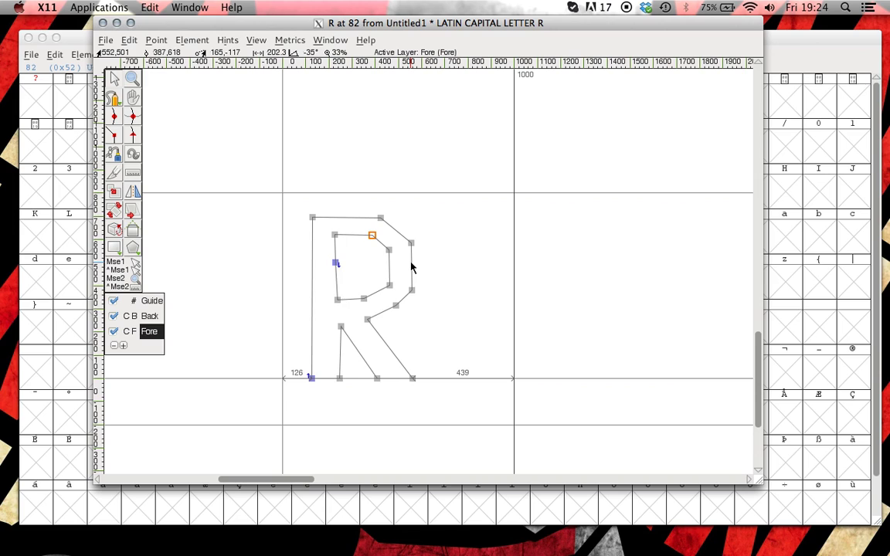
key(grave)
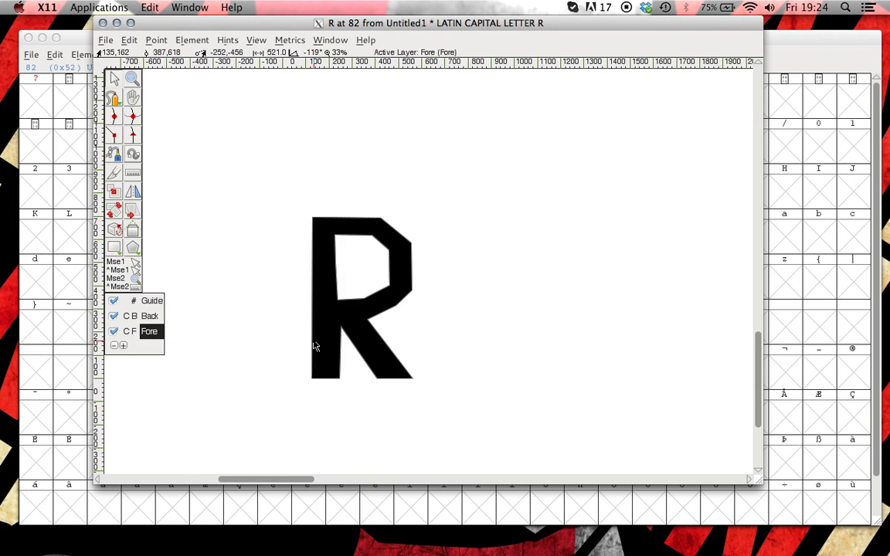
key(grave)
key(grave)
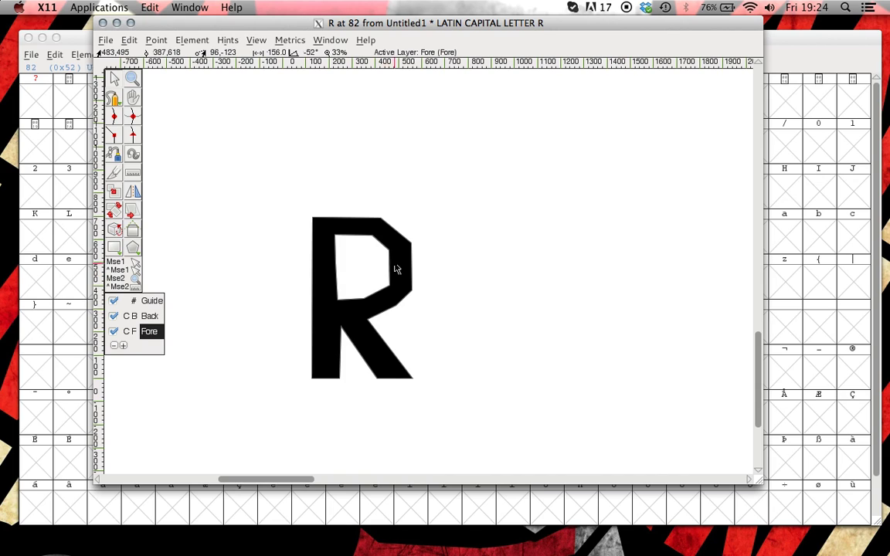
key(grave)
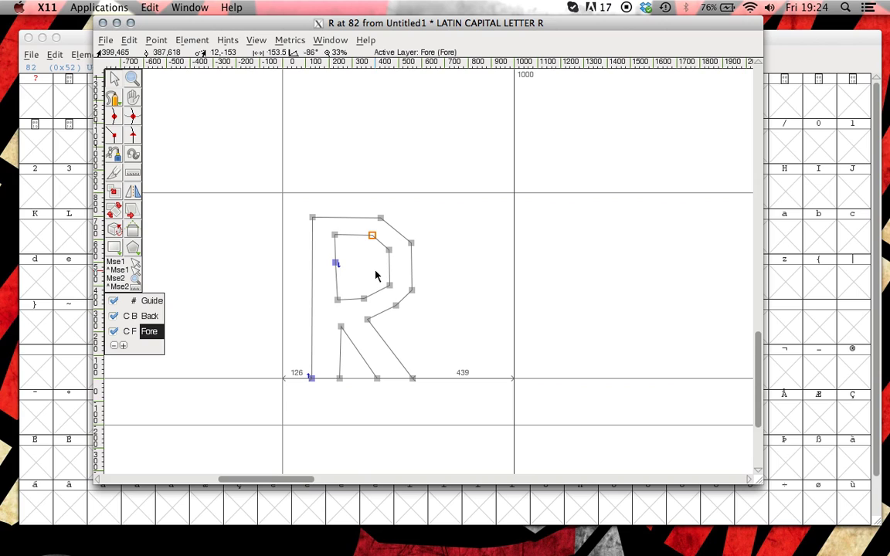
key(grave)
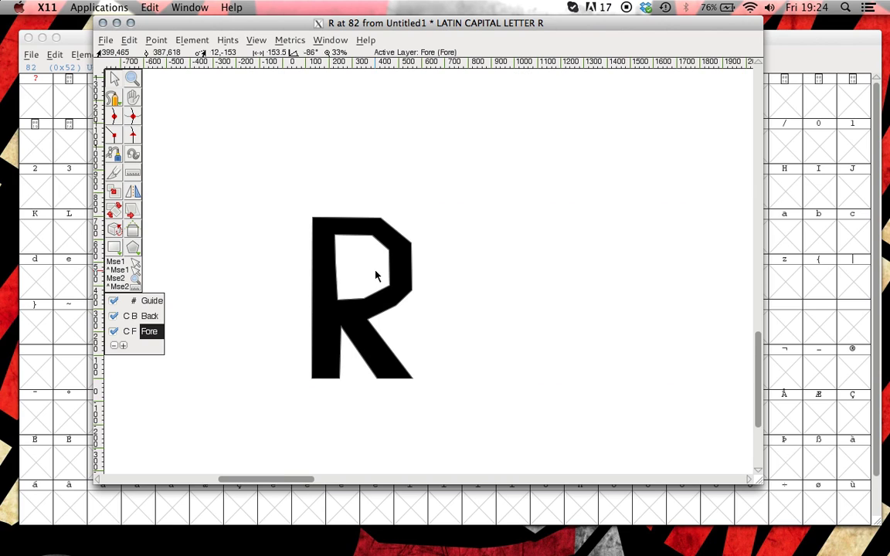
scroll(376, 276, down, 3)
key(grave)
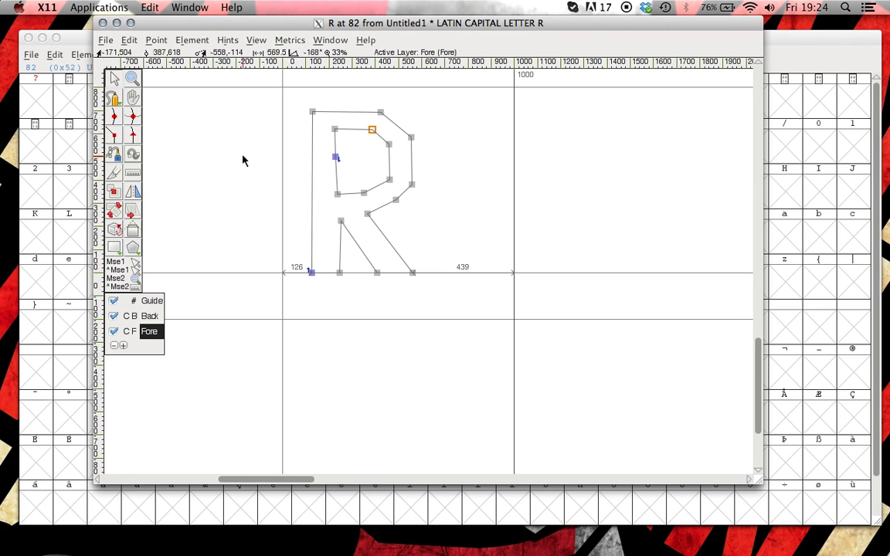
Close the R editor and open capital S for editing from the font grid.
click(102, 23)
click(256, 281)
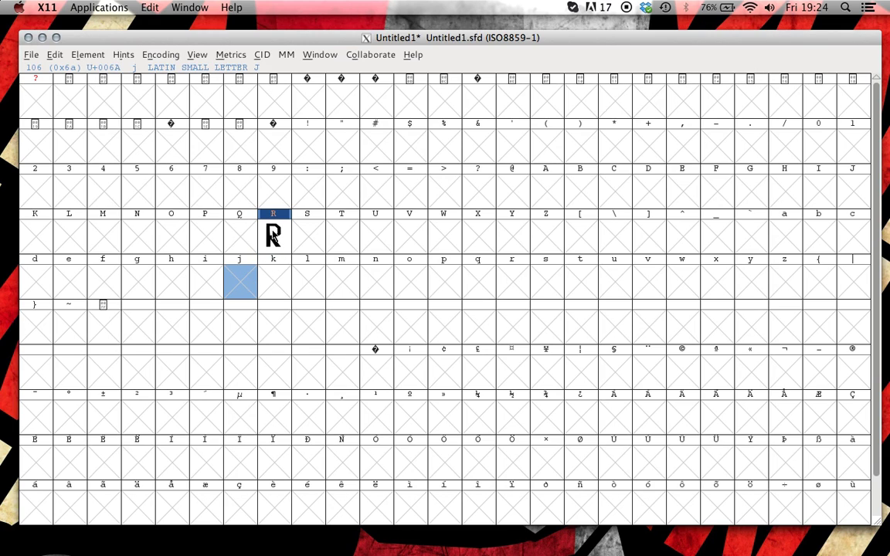
click(272, 238)
key(equal)
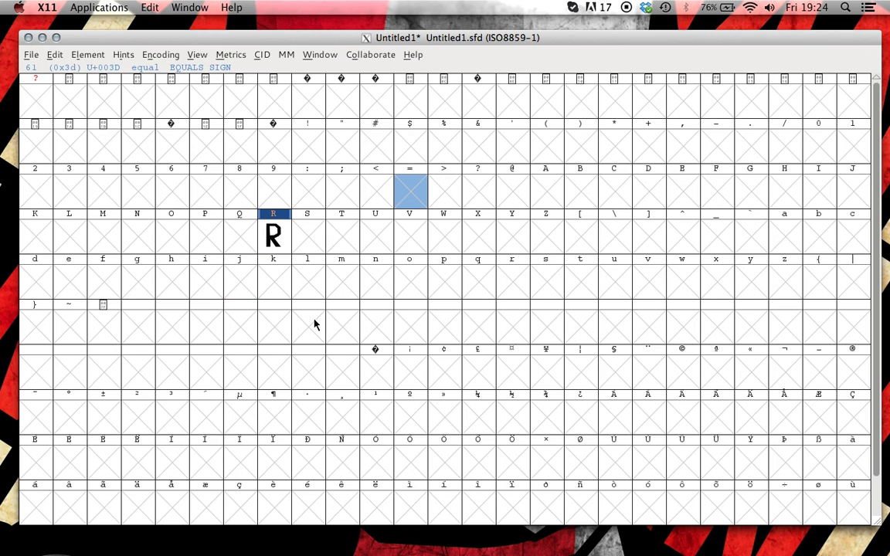
double_click(306, 238)
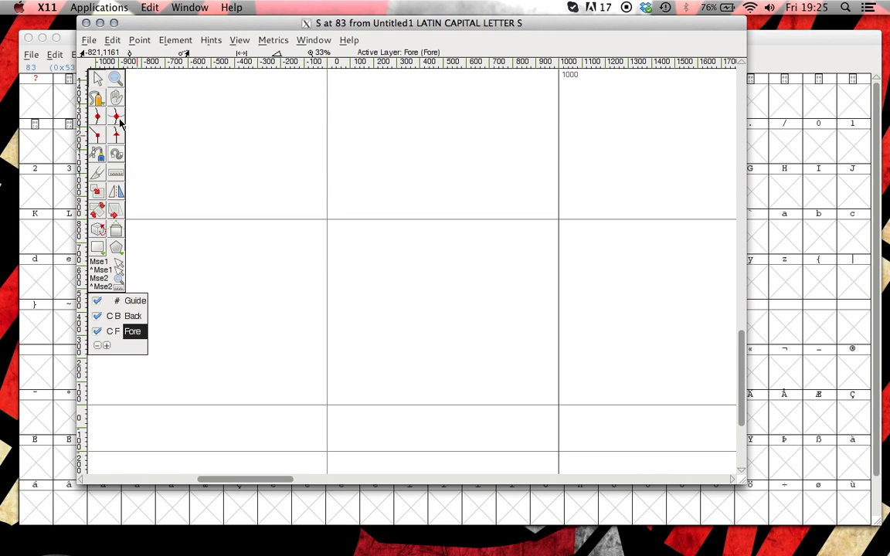
Place curve points for the S's top terminal and down its spine.
click(98, 116)
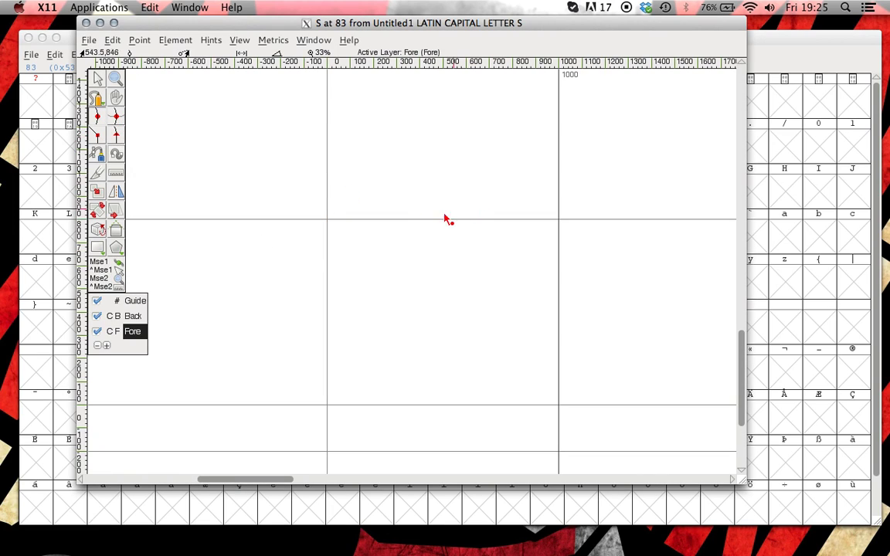
click(504, 249)
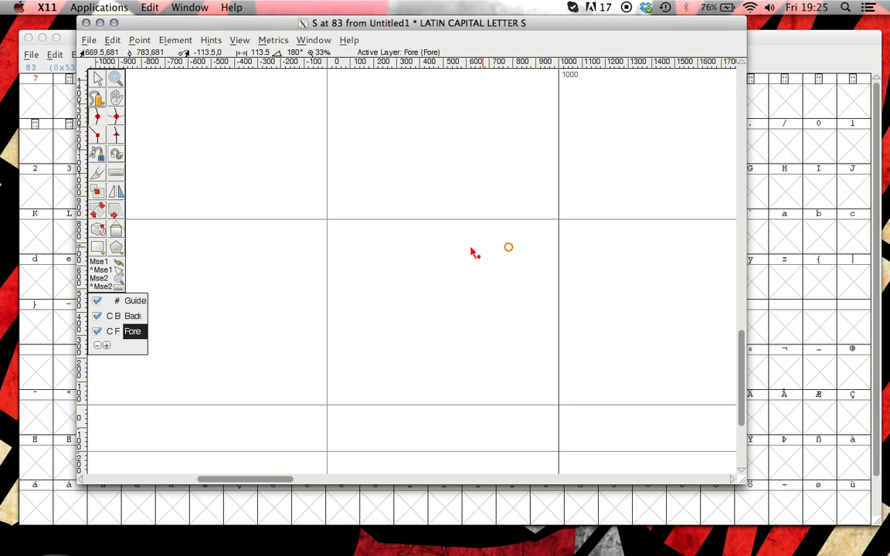
click(437, 240)
click(395, 271)
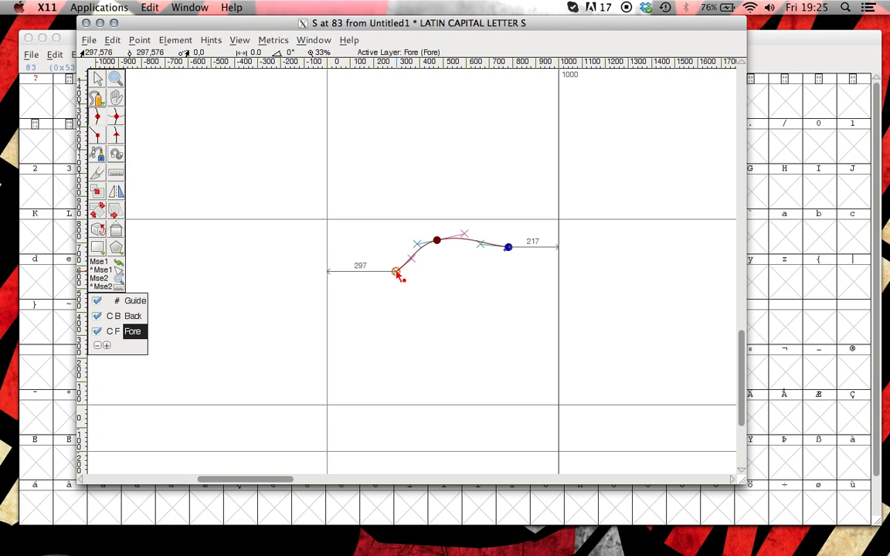
click(445, 331)
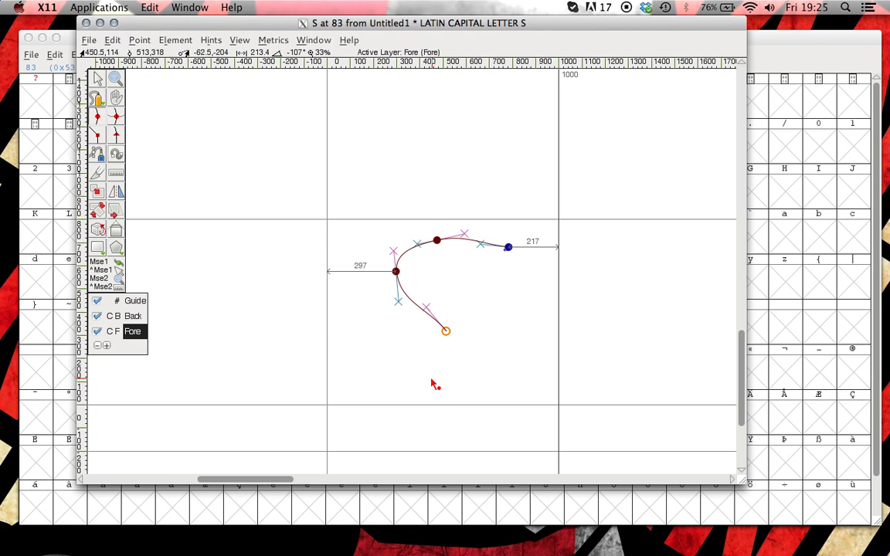
click(468, 374)
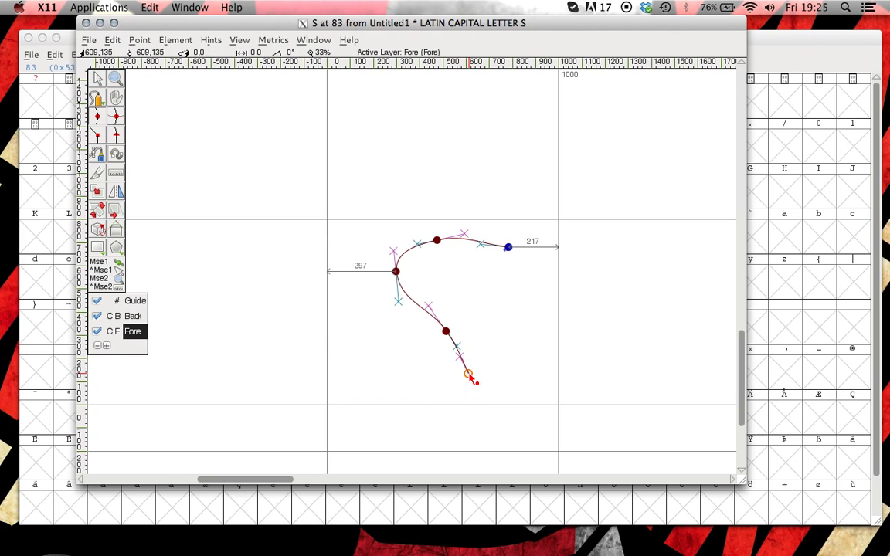
click(415, 386)
click(374, 329)
Add curve points around the lower bowl and back up, closing the S contour at its start.
click(360, 380)
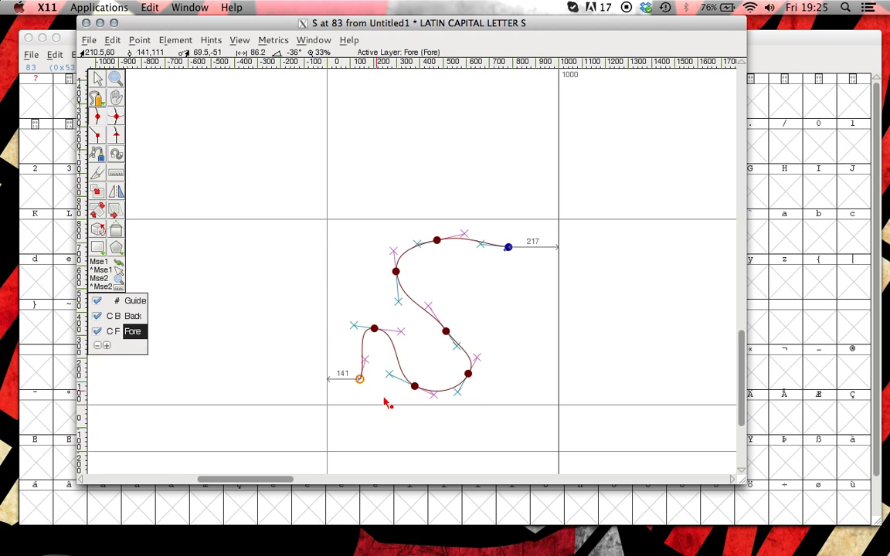
click(423, 410)
click(502, 384)
click(503, 331)
click(445, 295)
click(433, 266)
click(491, 267)
click(508, 248)
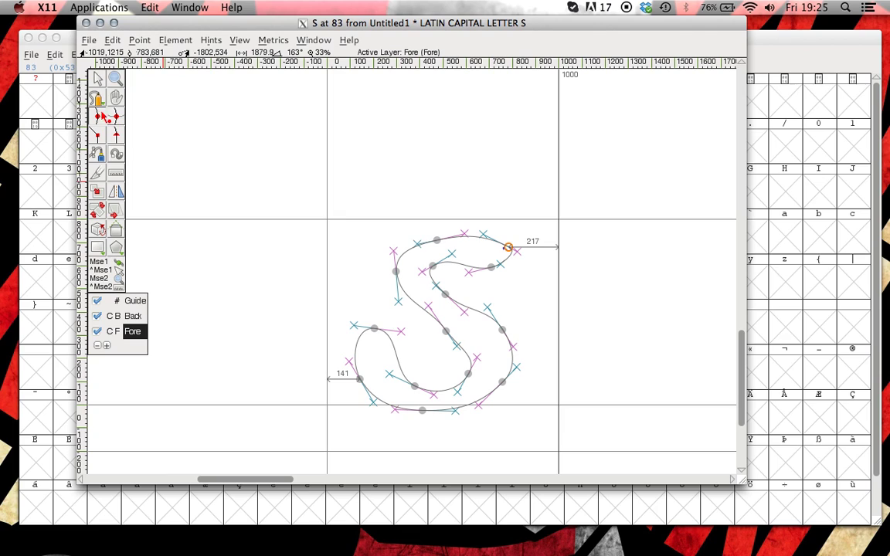
click(97, 78)
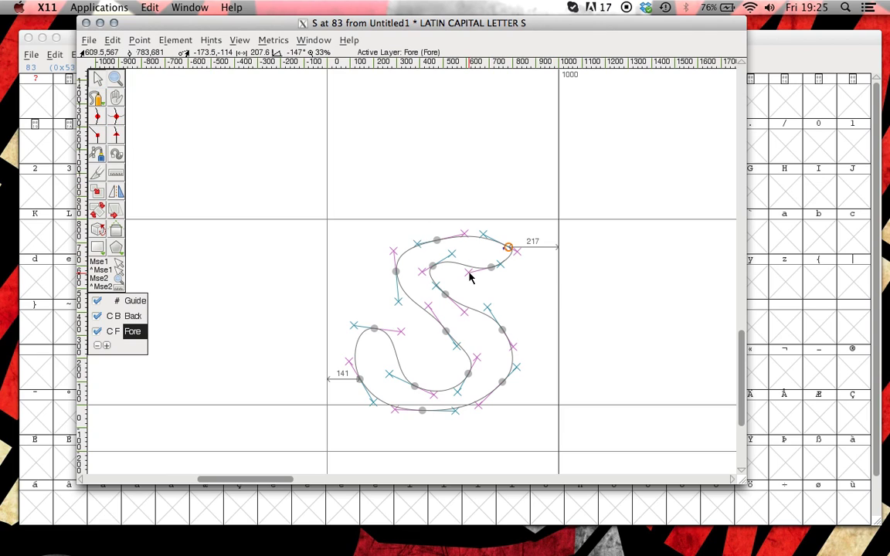
Drag control handles at the top terminal, top-left and middle-right points to smooth the upper S.
drag(469, 273, 525, 263)
mouse_move(463, 234)
mouse_down()
mouse_move(453, 219)
mouse_move(464, 230)
mouse_move(457, 224)
mouse_move(435, 240)
mouse_move(395, 242)
mouse_move(447, 226)
mouse_up()
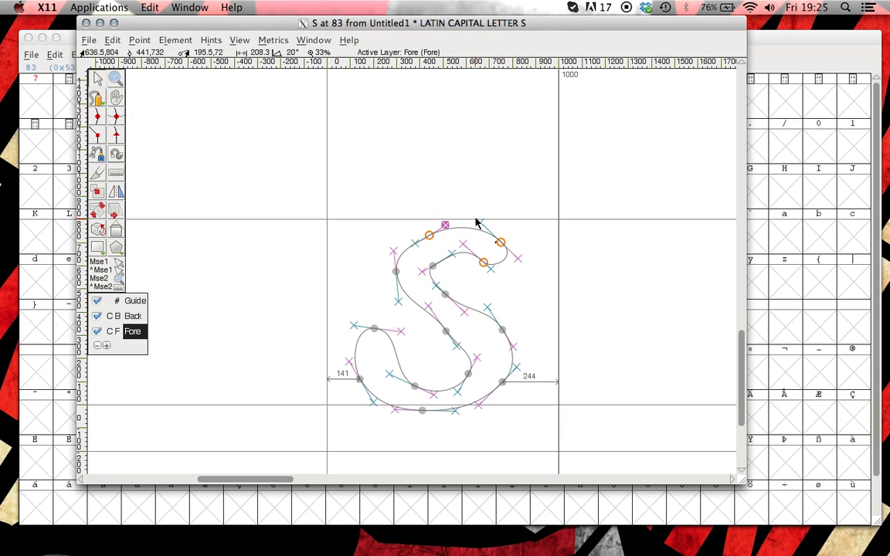
drag(393, 254, 419, 279)
drag(445, 247, 443, 245)
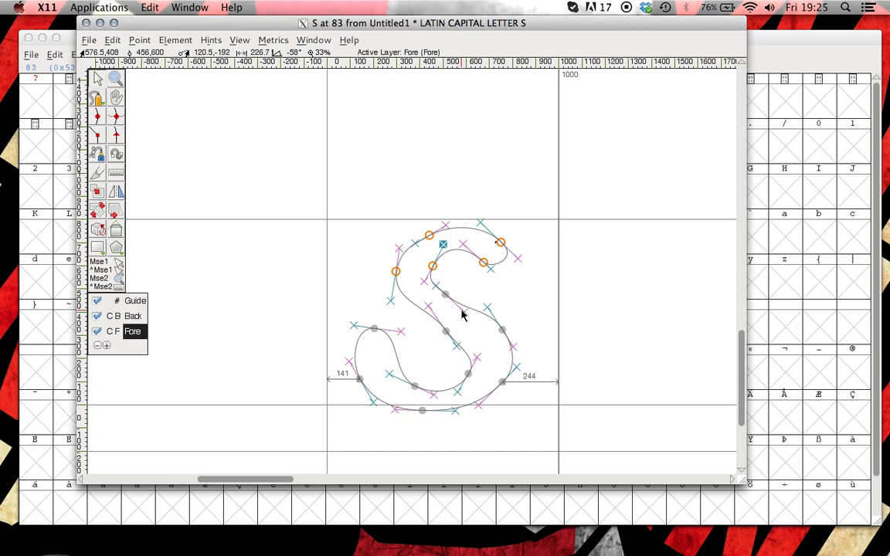
drag(463, 312, 482, 308)
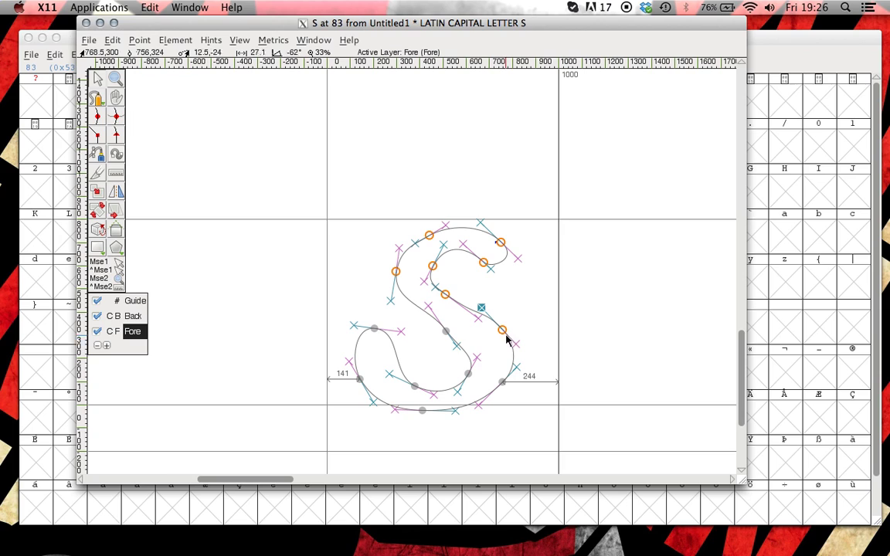
drag(512, 343, 495, 331)
Reshape the middle-right, lower-right and lower-left curves of the S.
click(470, 306)
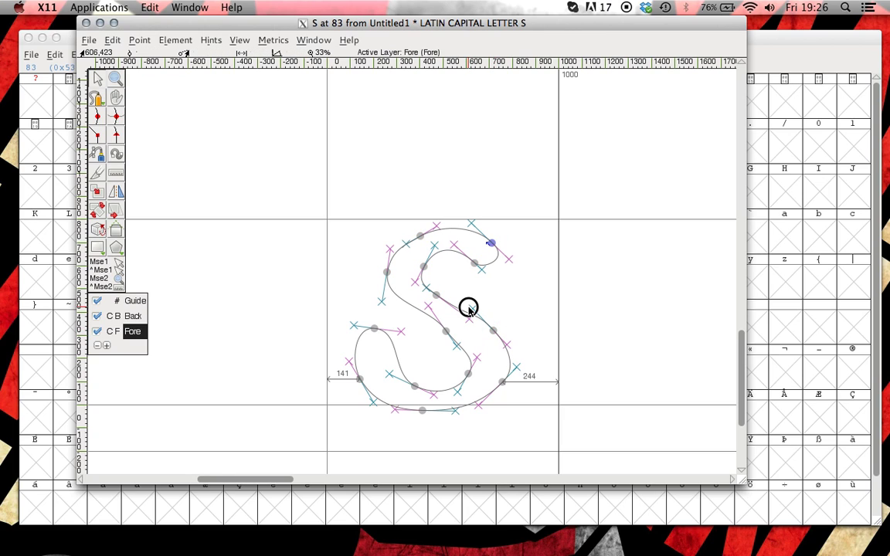
drag(474, 310, 467, 310)
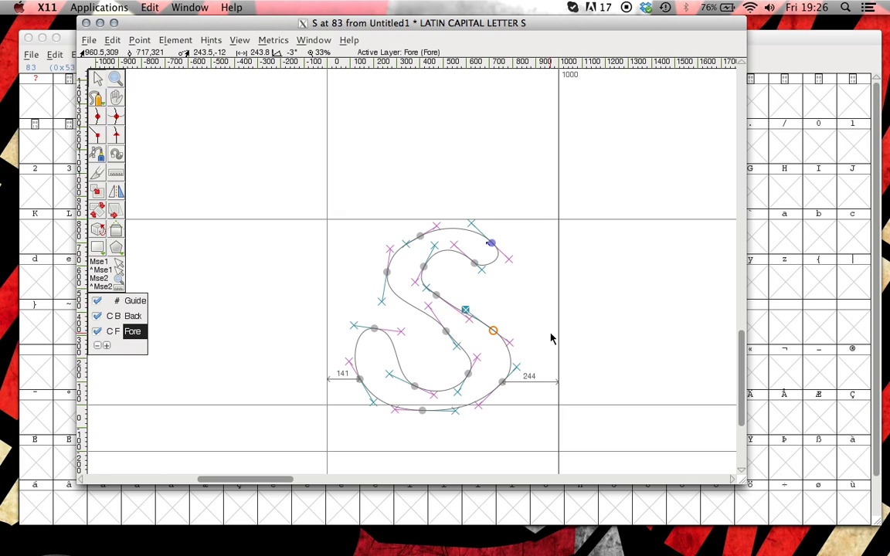
drag(509, 344, 516, 364)
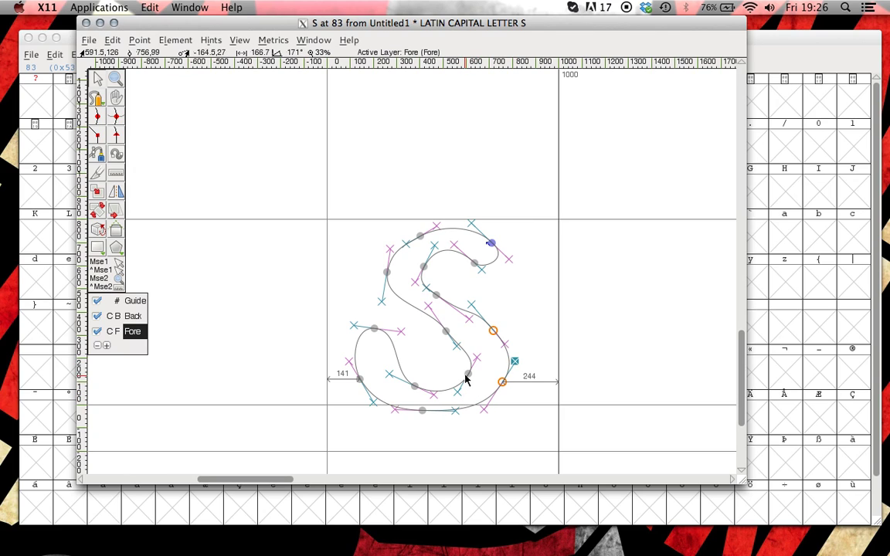
drag(466, 378, 476, 360)
drag(401, 335, 392, 340)
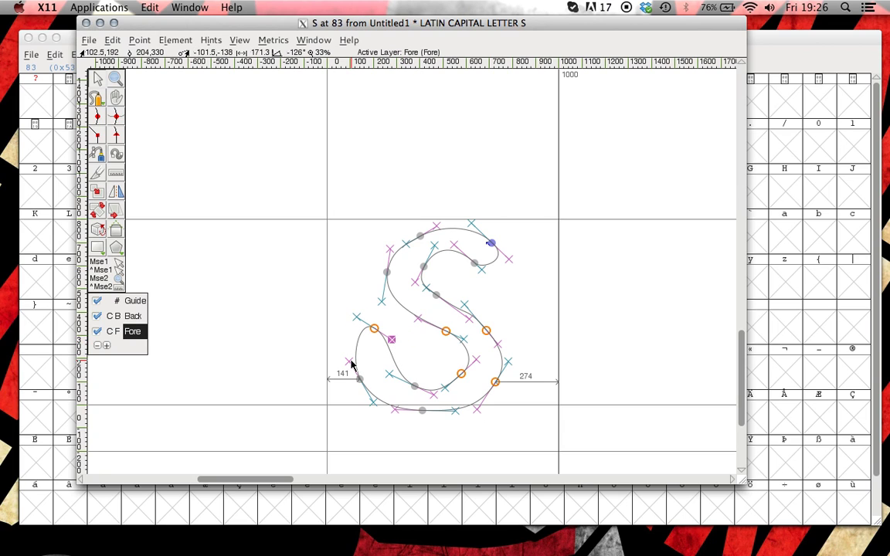
mouse_move(352, 362)
mouse_down()
mouse_move(353, 337)
mouse_move(341, 354)
mouse_move(352, 364)
mouse_up()
drag(368, 402, 384, 401)
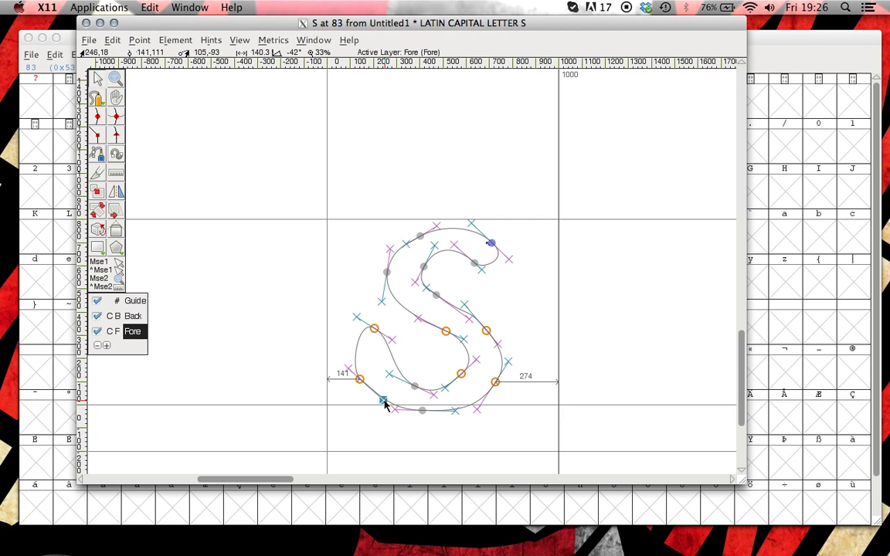
drag(372, 330, 367, 331)
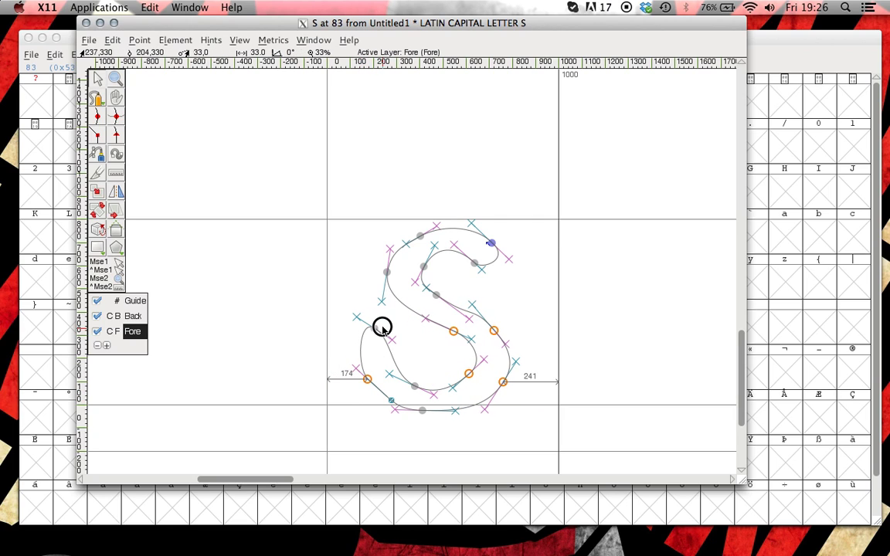
mouse_move(383, 327)
mouse_down()
mouse_move(399, 333)
mouse_move(392, 326)
mouse_up()
Adjust the lower bowl curve, then preview the S filled and return to outline view.
click(393, 340)
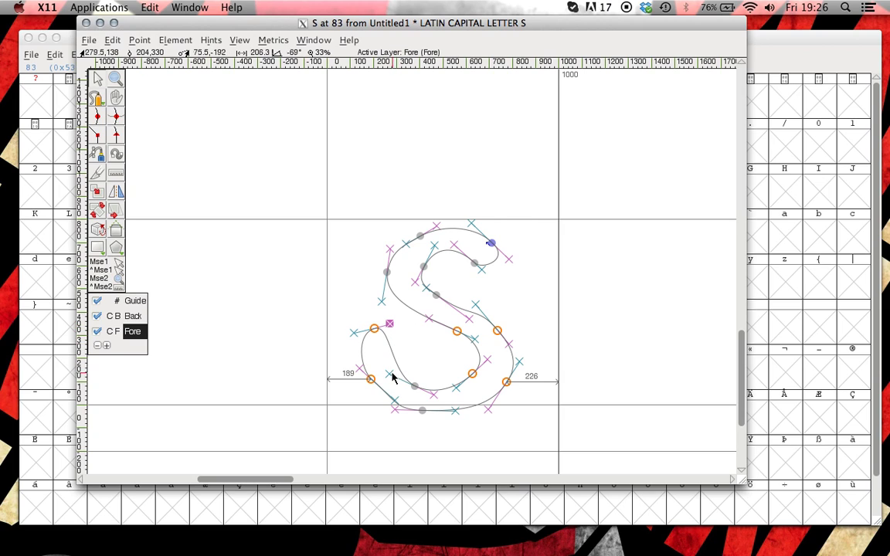
drag(393, 377, 454, 420)
click(433, 396)
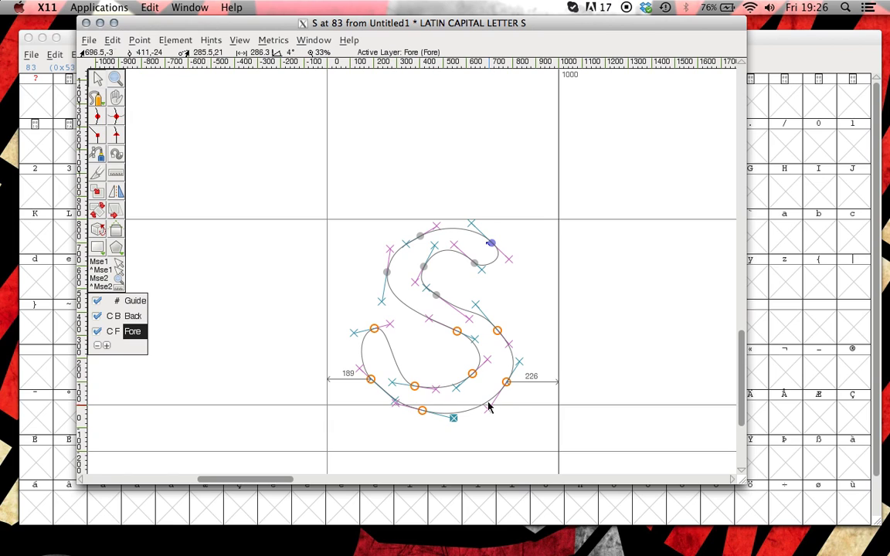
key(grave)
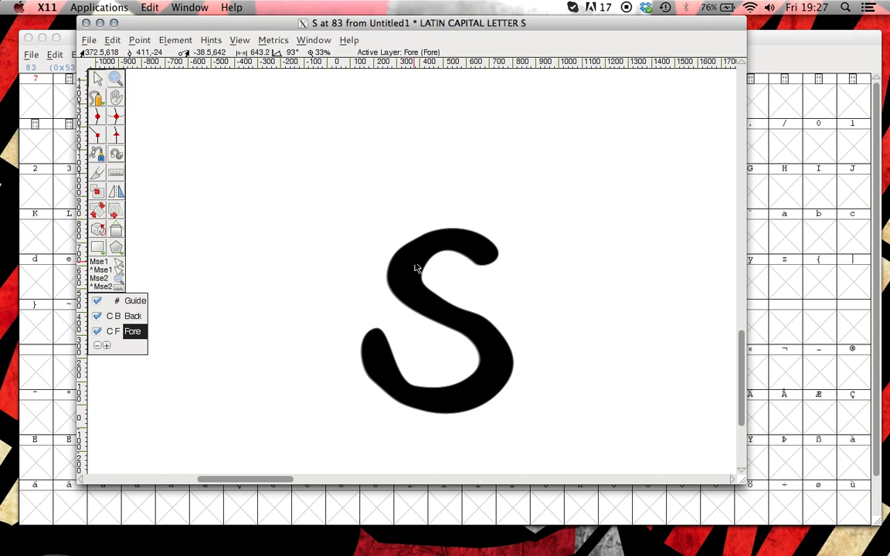
key(grave)
key(grave)
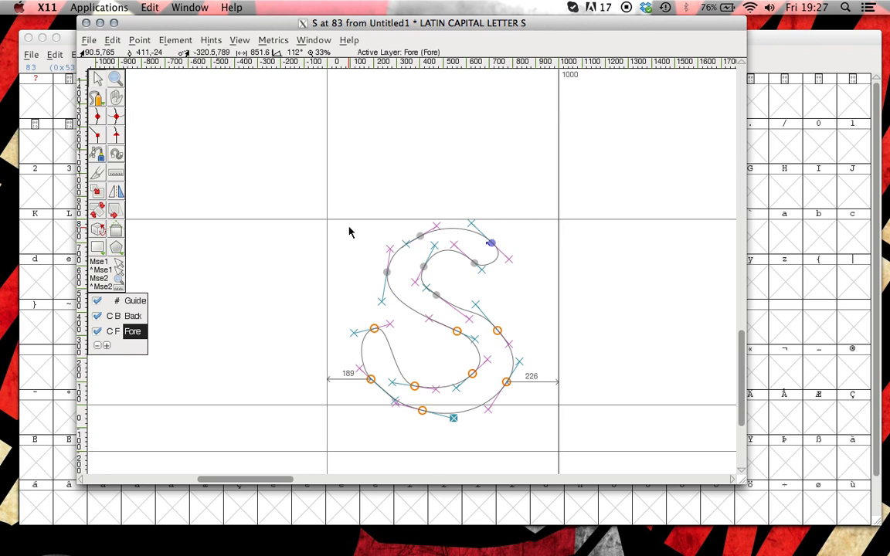
Zoom out to 50% and box-select the S outline's points.
key(ctrl+minus)
key(ctrl+plus)
key(ctrl+plus)
key(ctrl+plus)
key(ctrl+plus)
key(ctrl+plus)
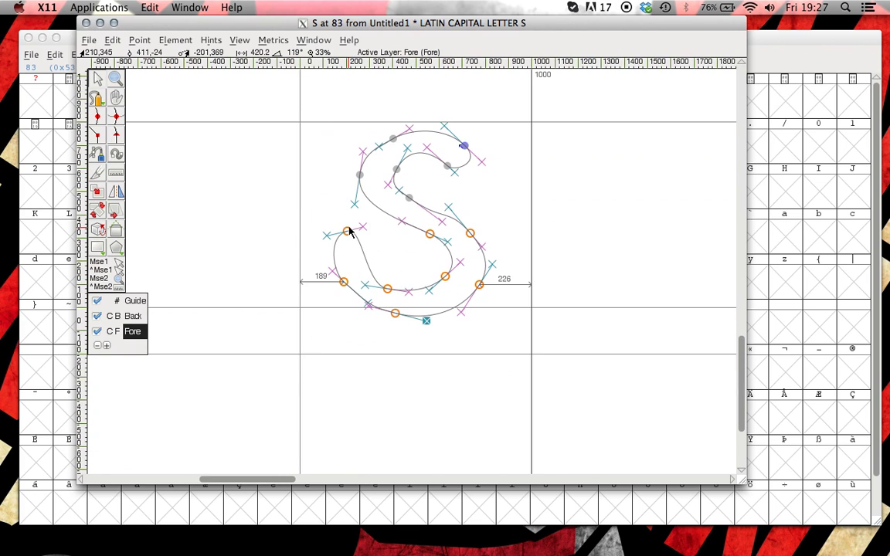
key(ctrl+minus)
key(ctrl+minus)
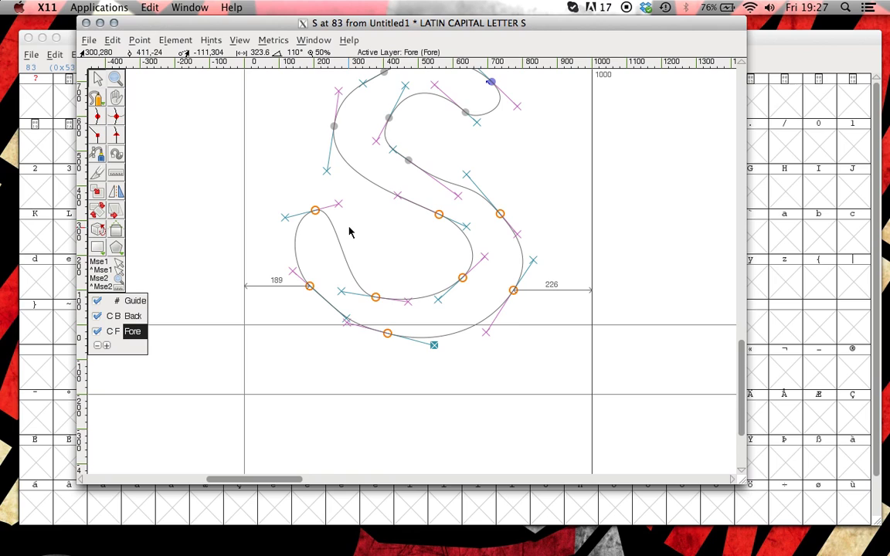
scroll(350, 231, up, 5)
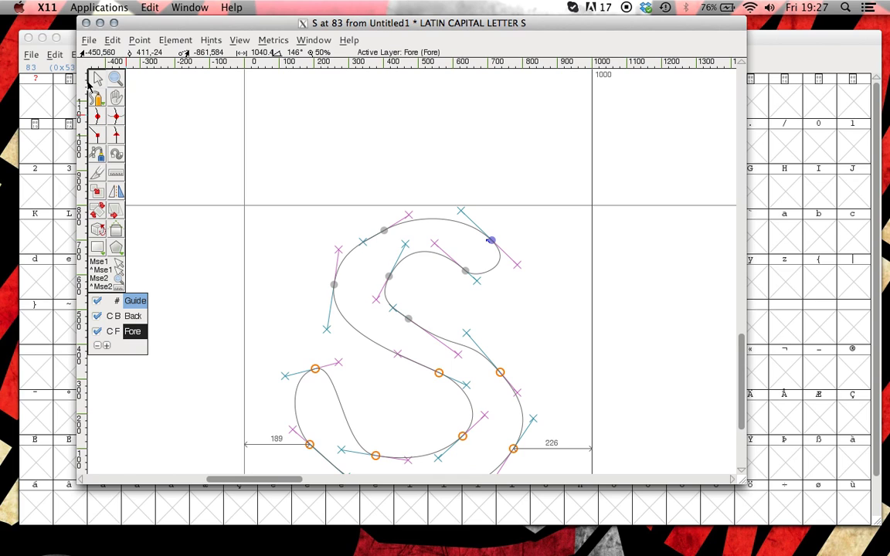
drag(392, 265, 393, 238)
drag(283, 190, 580, 491)
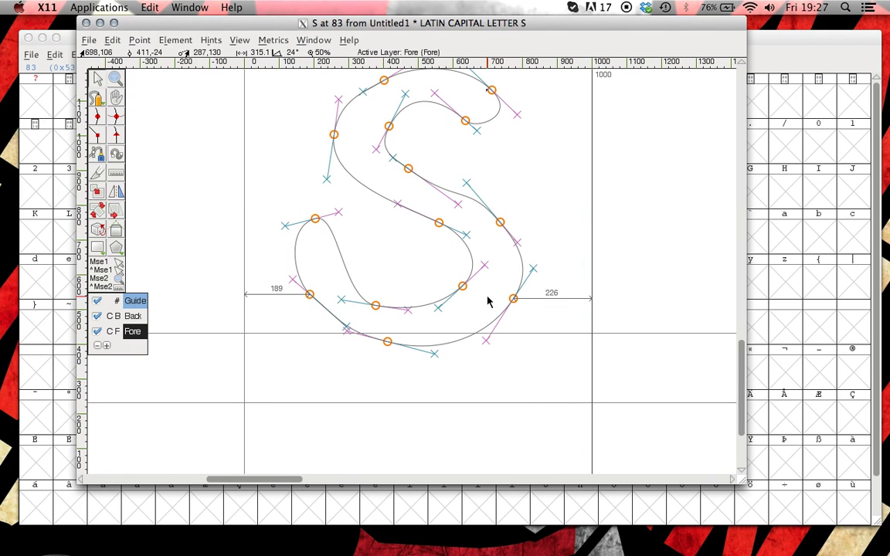
Reselect all S points and move the outline up and right to side bearings 213 and 202.
click(485, 273)
scroll(525, 332, up, 3)
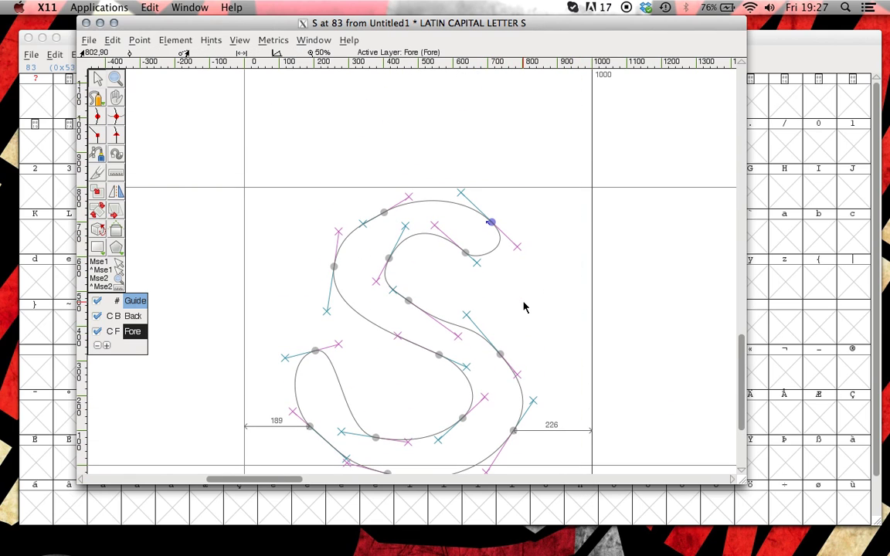
drag(263, 179, 549, 358)
scroll(548, 357, up, 5)
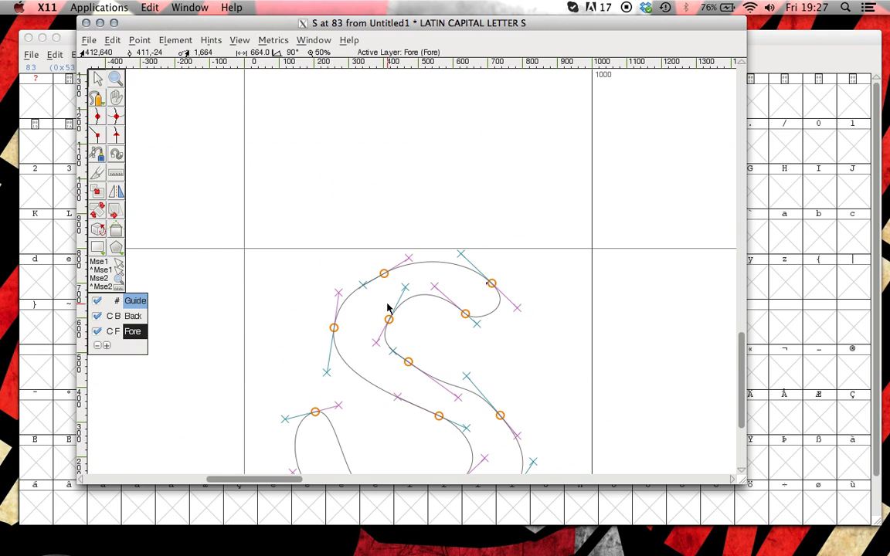
mouse_move(387, 278)
mouse_down()
mouse_move(378, 252)
mouse_move(384, 270)
mouse_up()
scroll(386, 270, down, 6)
scroll(387, 271, left, 1)
scroll(384, 269, up, 3)
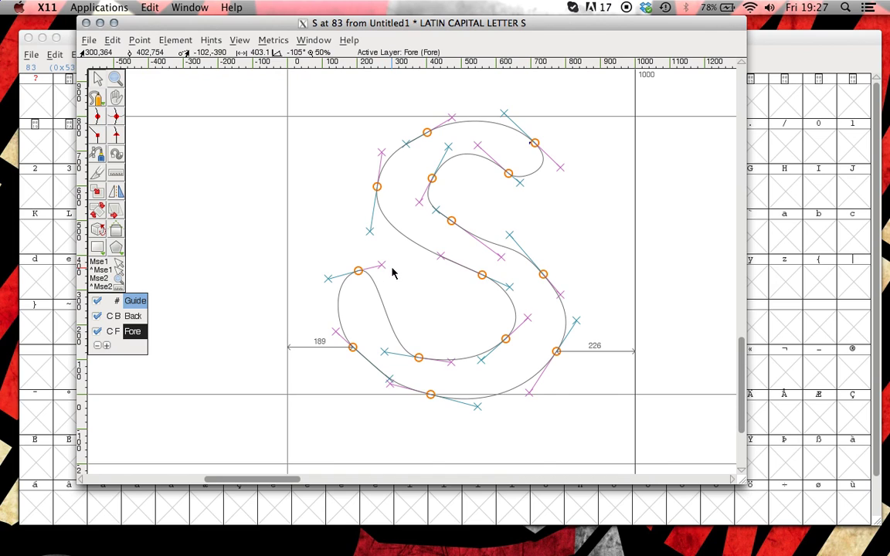
mouse_move(427, 136)
mouse_down()
mouse_move(427, 126)
mouse_move(437, 133)
mouse_up()
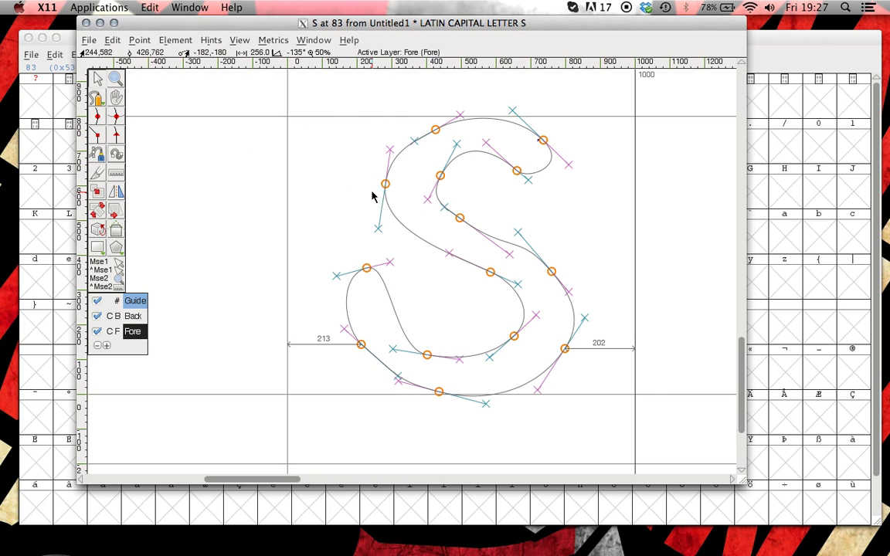
Close the S editor and select the capital R cell in the font grid.
click(86, 23)
click(362, 232)
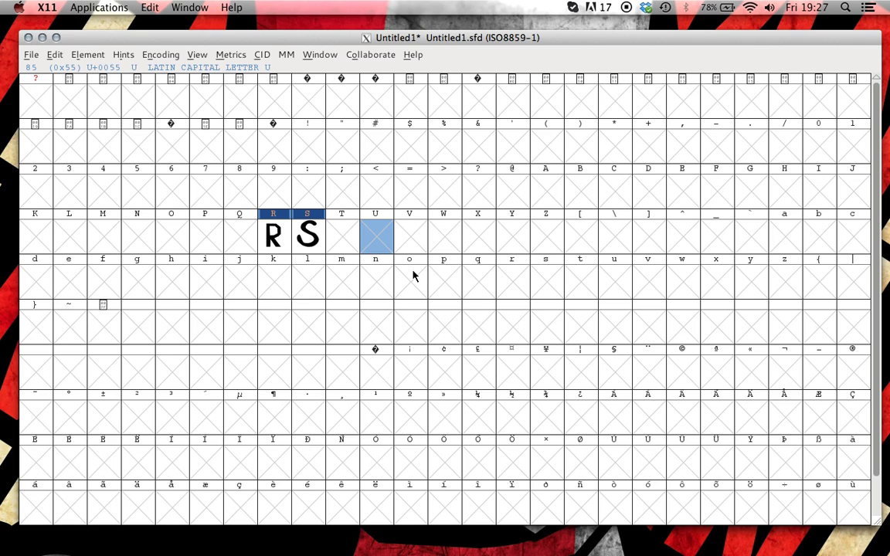
scroll(413, 276, down, 1)
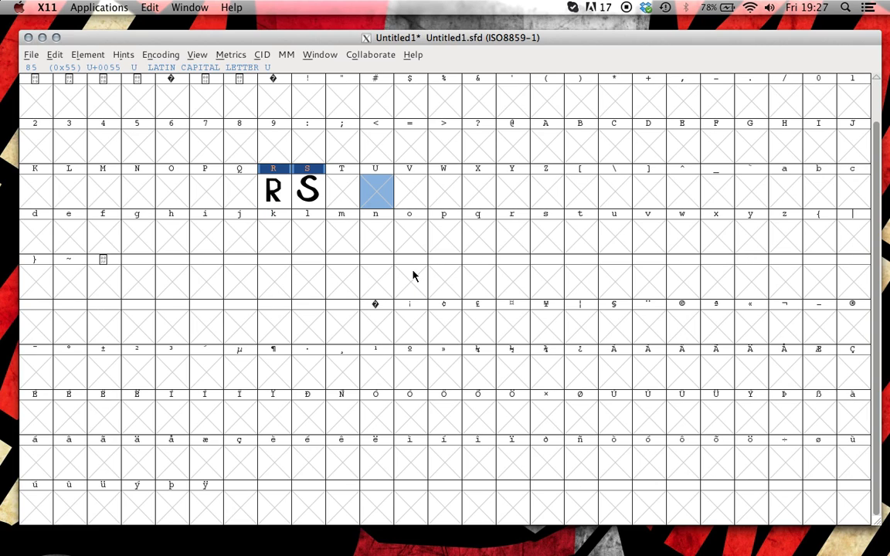
scroll(413, 276, up, 1)
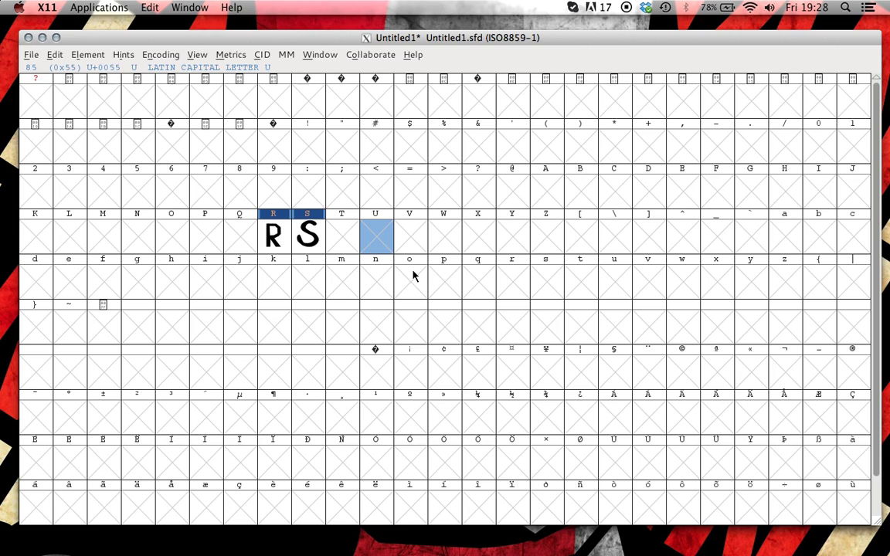
click(334, 242)
click(239, 242)
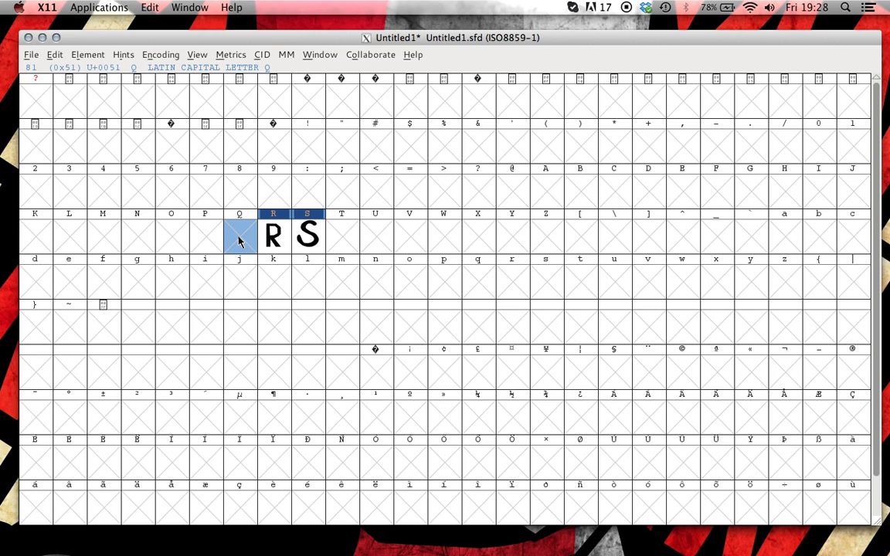
click(279, 239)
Open the capital R glyph for editing, recentre it on the canvas, and show the Element menu.
click(298, 235)
double_click(288, 241)
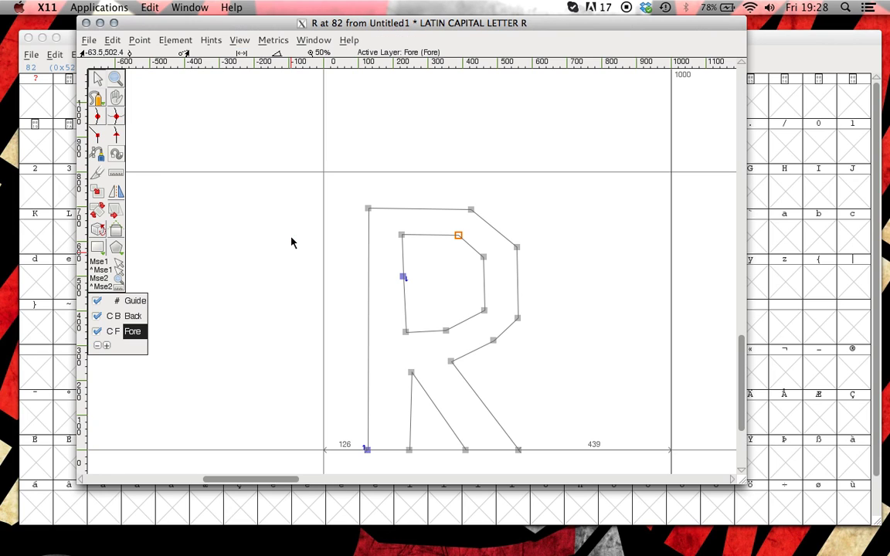
scroll(308, 187, up, 3)
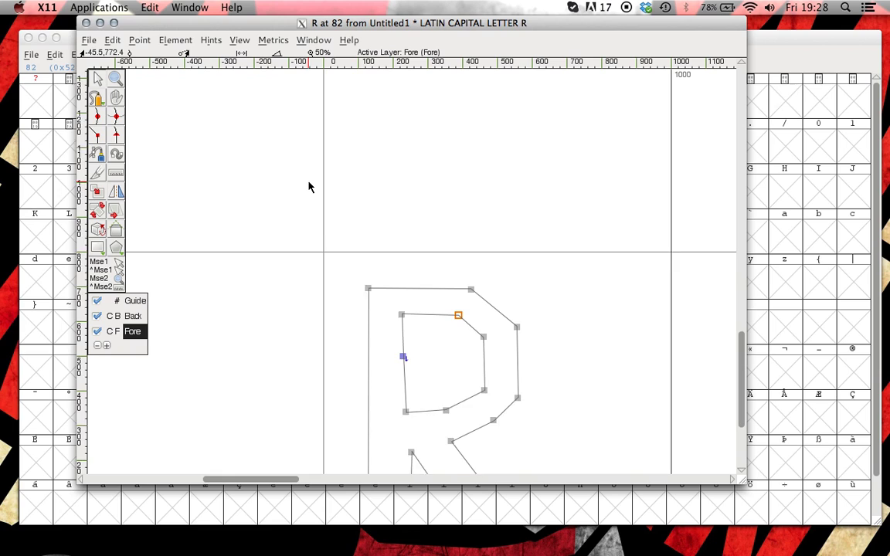
scroll(309, 189, down, 5)
scroll(308, 192, right, 5)
scroll(308, 192, down, 2)
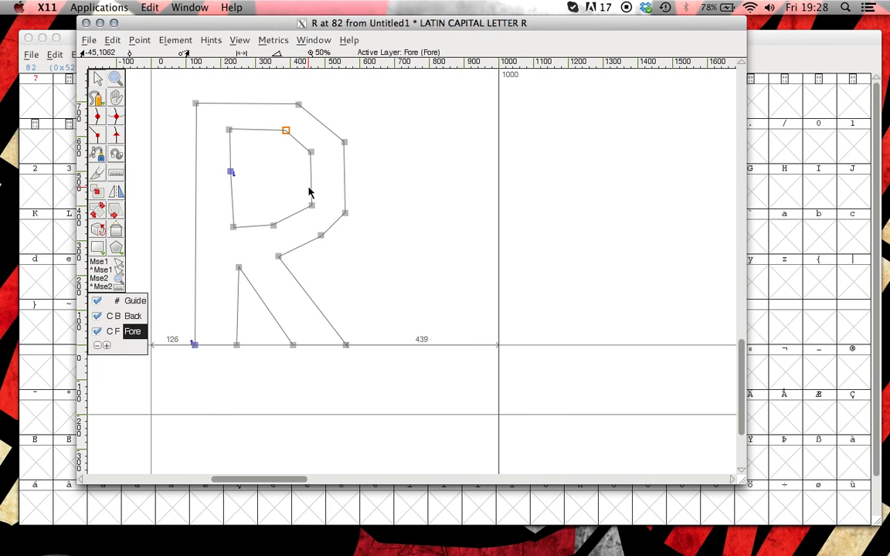
scroll(309, 192, left, 4)
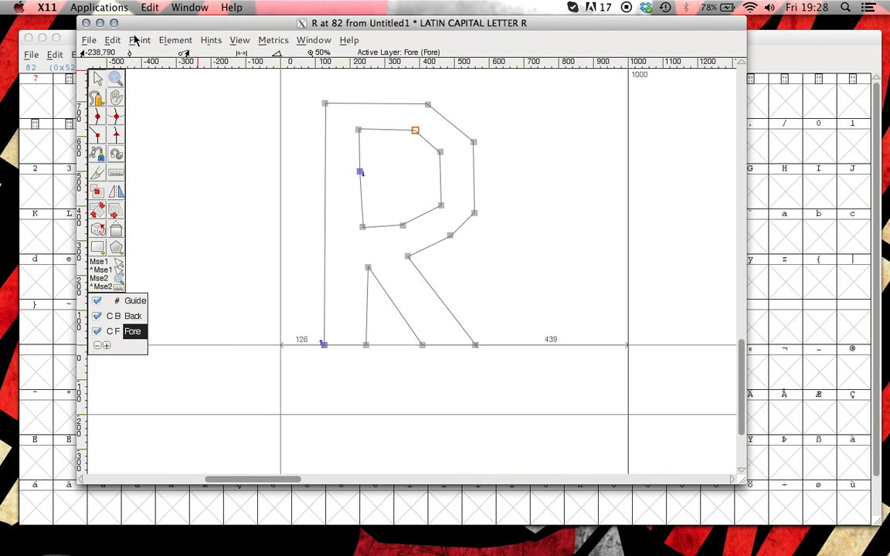
click(174, 40)
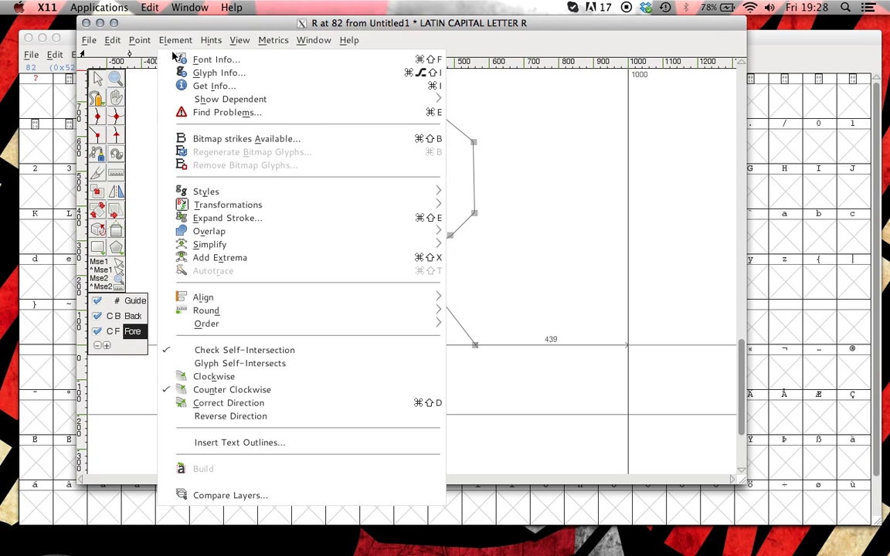
Add an unlabelled vertical guideline to the right of the R, discarding an unwanted extra one.
click(505, 224)
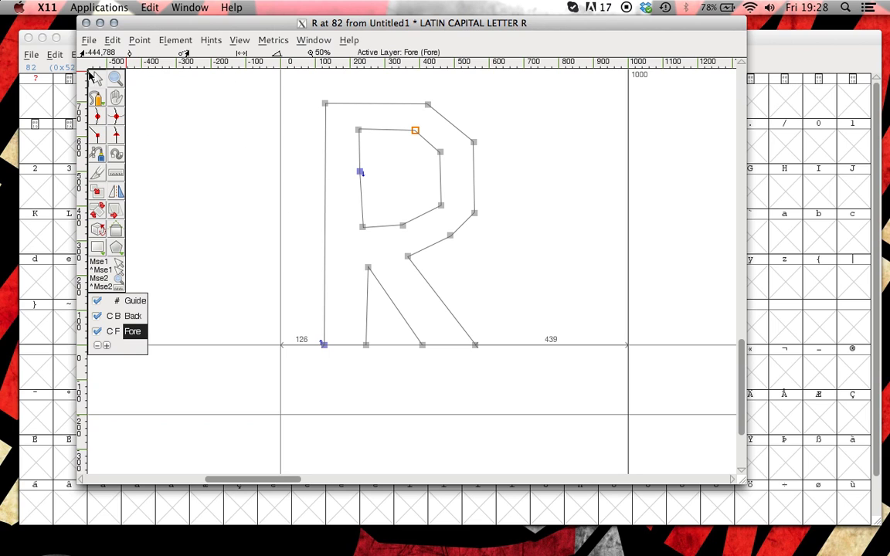
drag(80, 74, 544, 230)
click(547, 265)
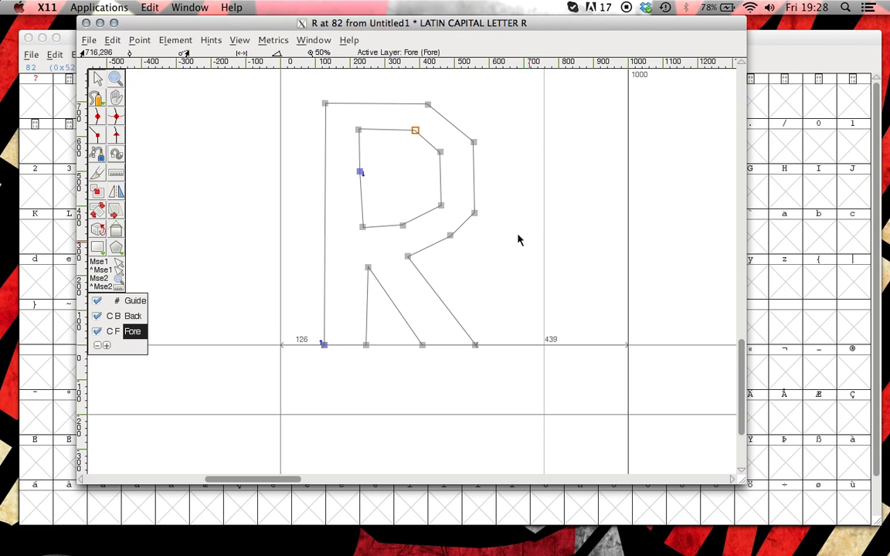
drag(81, 107, 70, 133)
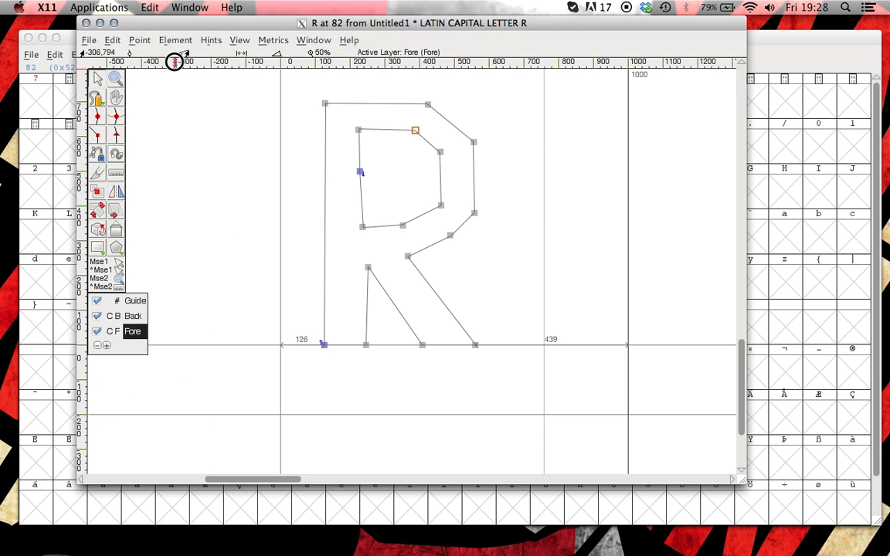
Add an unlabelled horizontal guideline across the R and shift the editing window slightly.
drag(174, 59, 163, 211)
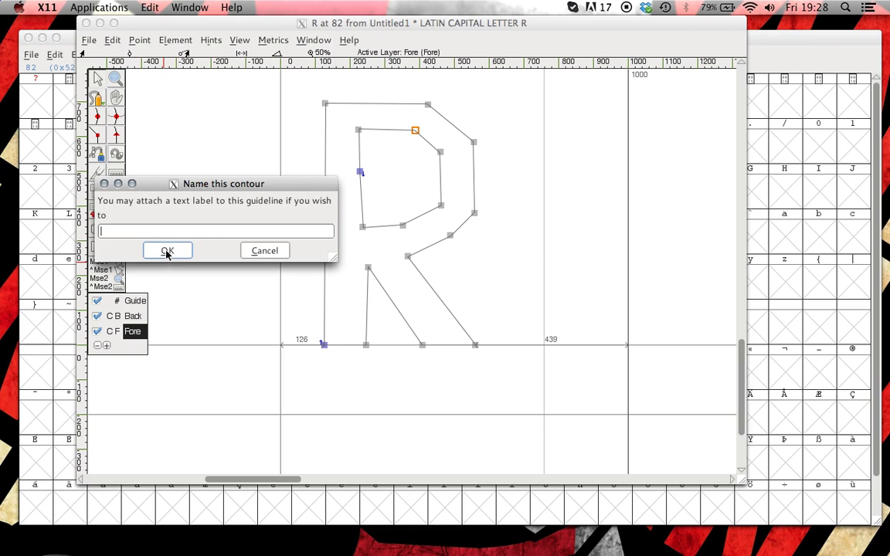
click(167, 250)
scroll(237, 216, up, 5)
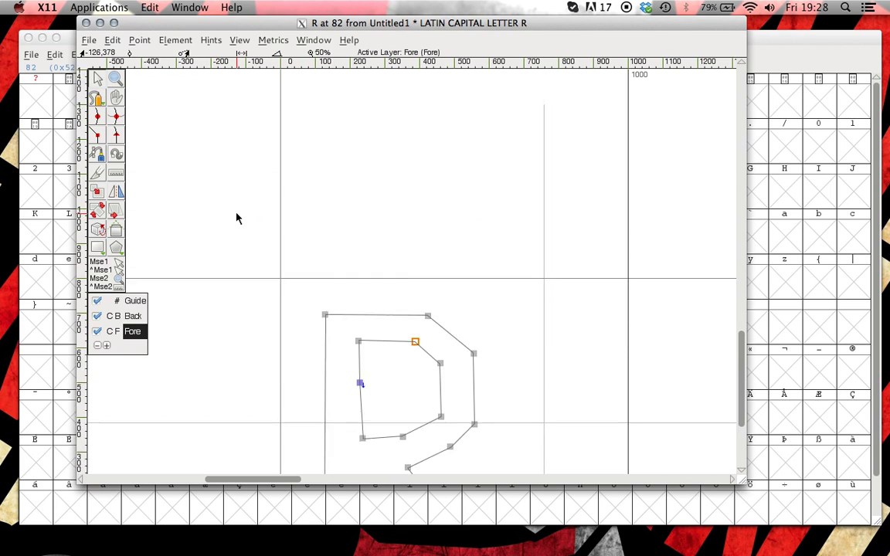
scroll(237, 216, down, 3)
scroll(236, 218, down, 4)
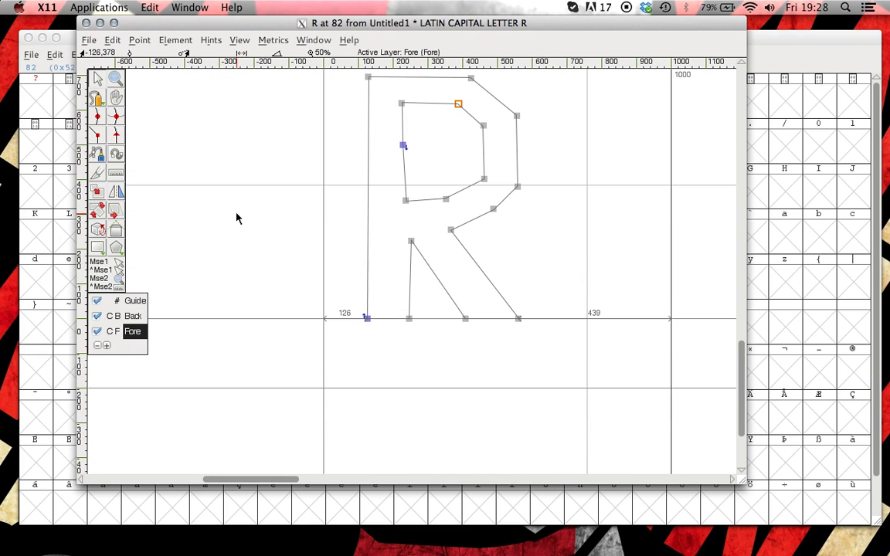
scroll(237, 218, right, 5)
scroll(237, 218, up, 1)
scroll(237, 218, left, 5)
scroll(236, 218, up, 4)
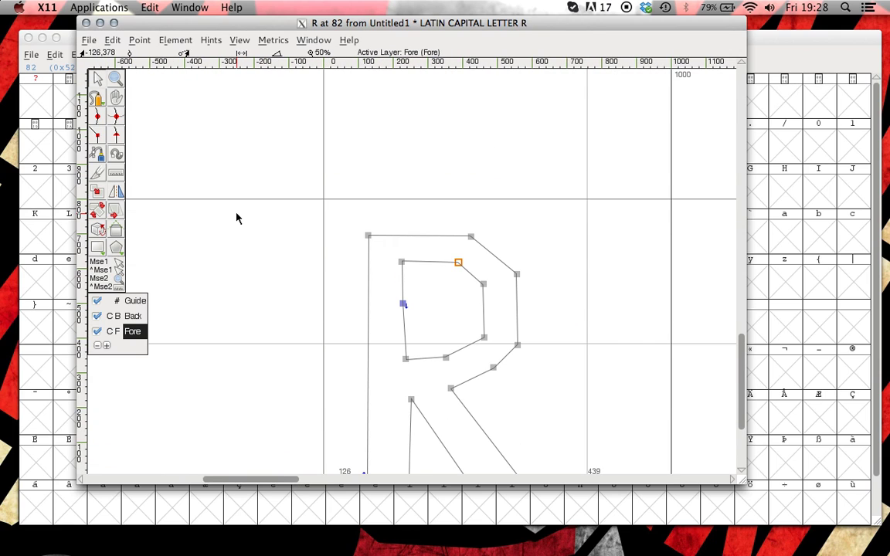
scroll(236, 218, down, 1)
scroll(236, 218, right, 1)
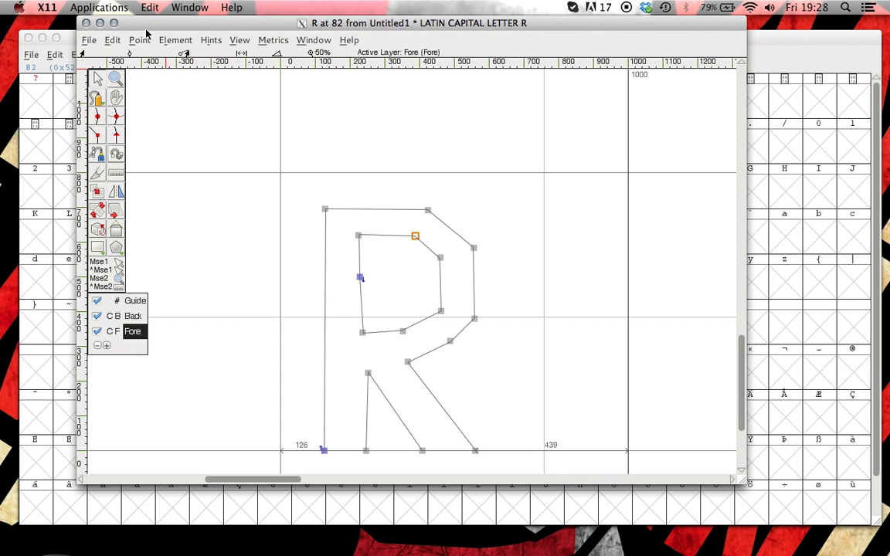
drag(153, 20, 164, 39)
Nudge the inner points of the R's bowl to reshape it.
scroll(215, 135, down, 2)
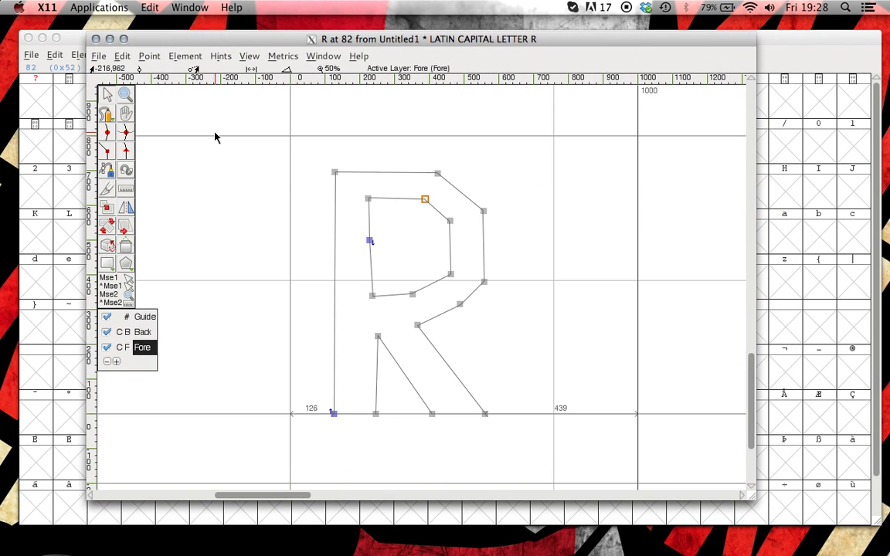
click(368, 199)
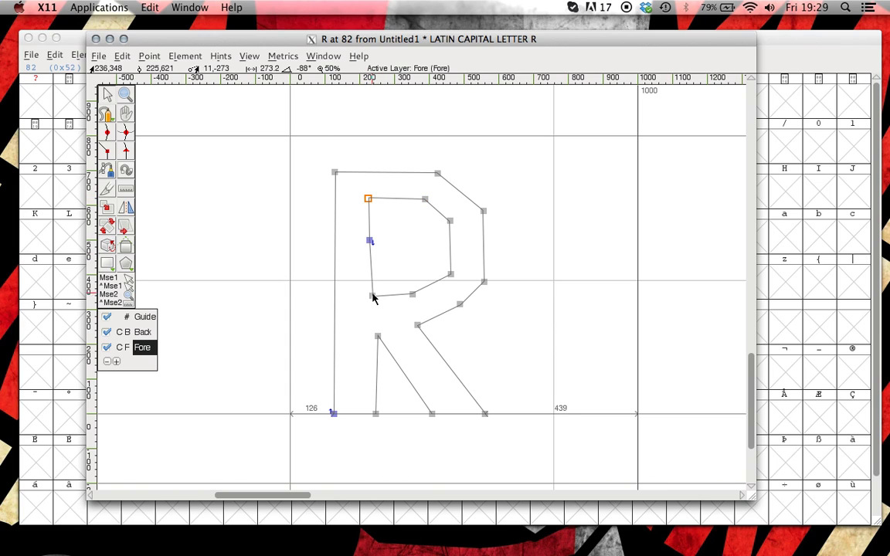
drag(372, 296, 417, 297)
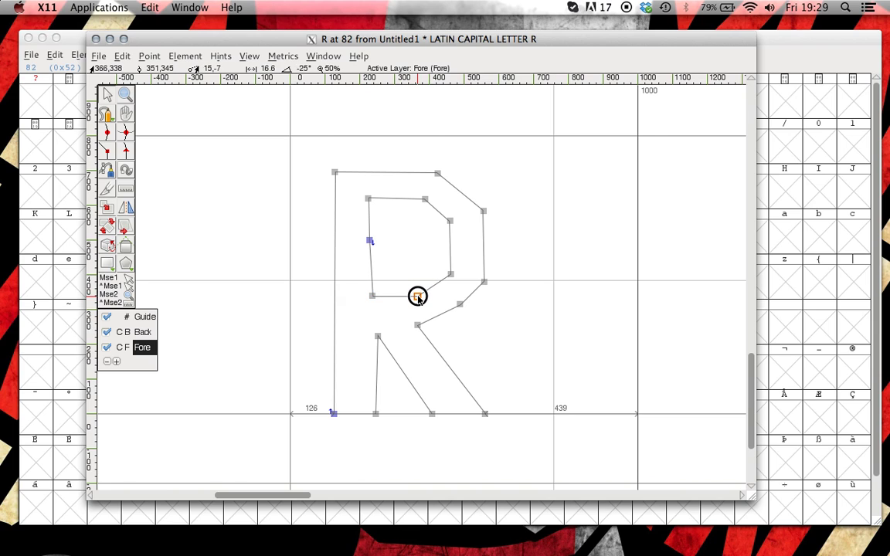
click(450, 273)
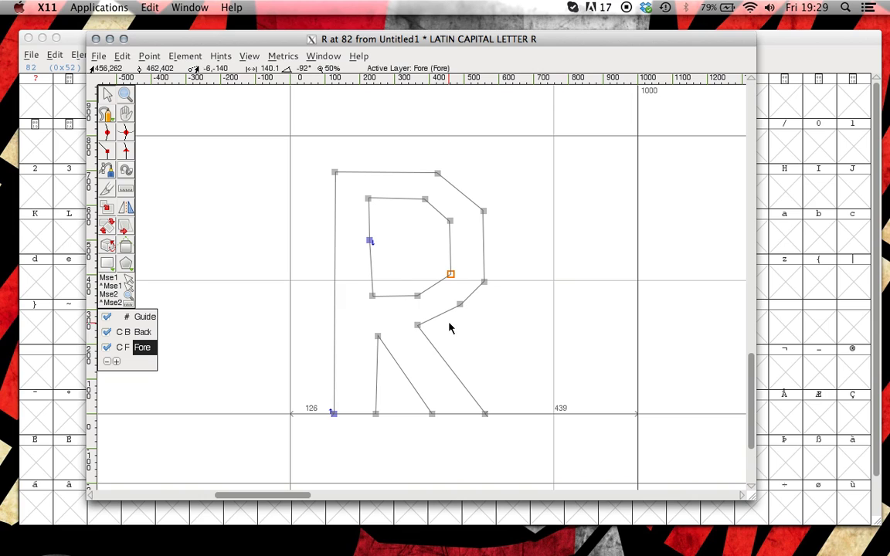
Move both leg baseline points right, bringing the right side bearing from 439 to 386.
drag(487, 415, 503, 414)
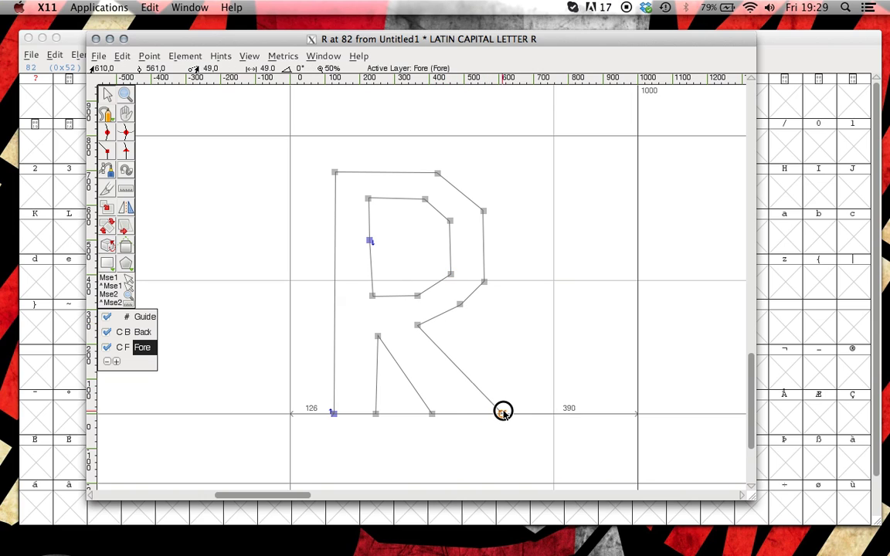
drag(432, 415, 452, 414)
scroll(453, 415, down, 5)
scroll(453, 415, right, 3)
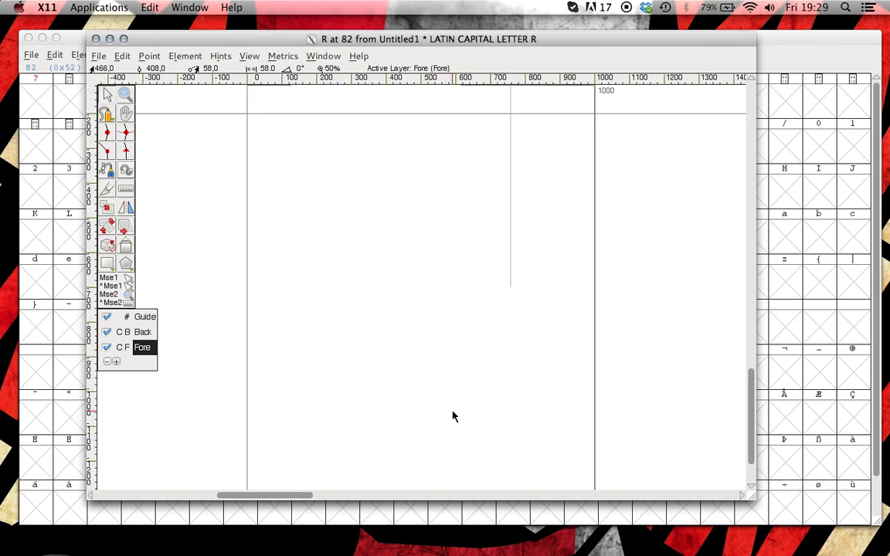
Close the R glyph window to return to the Untitled1 font grid showing R and S.
click(96, 39)
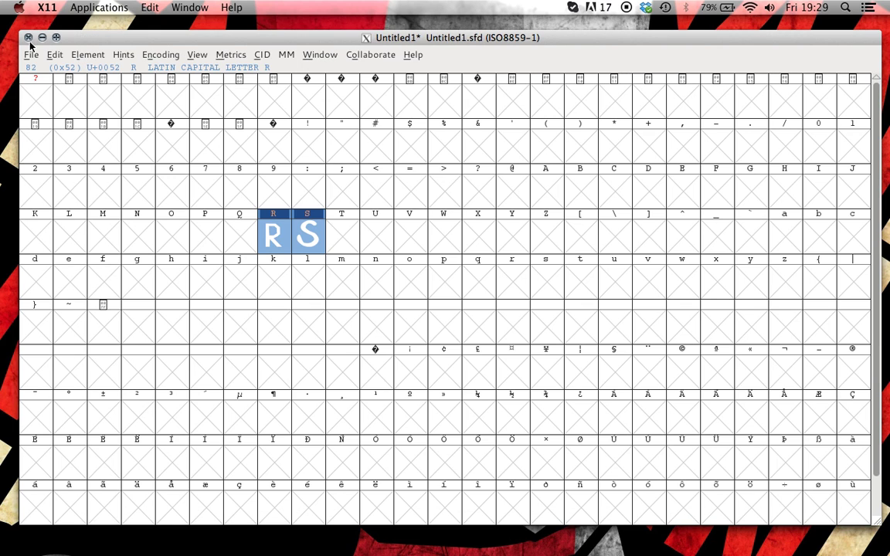